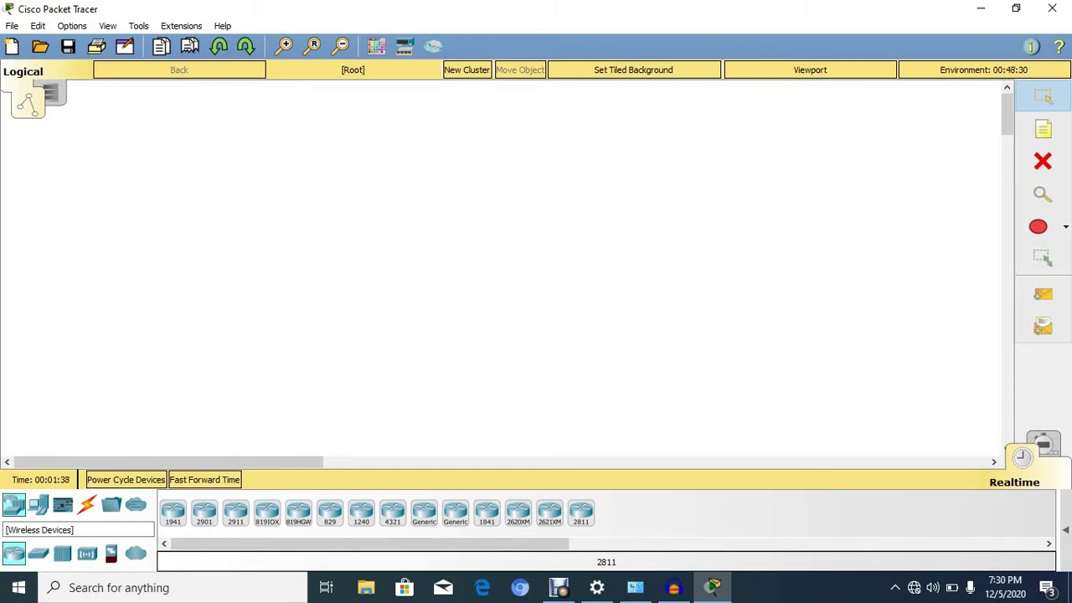
Show the wireless device models, including the WRT300N, in the device palette
{"action": "left_click", "coordinate": [87, 553]}
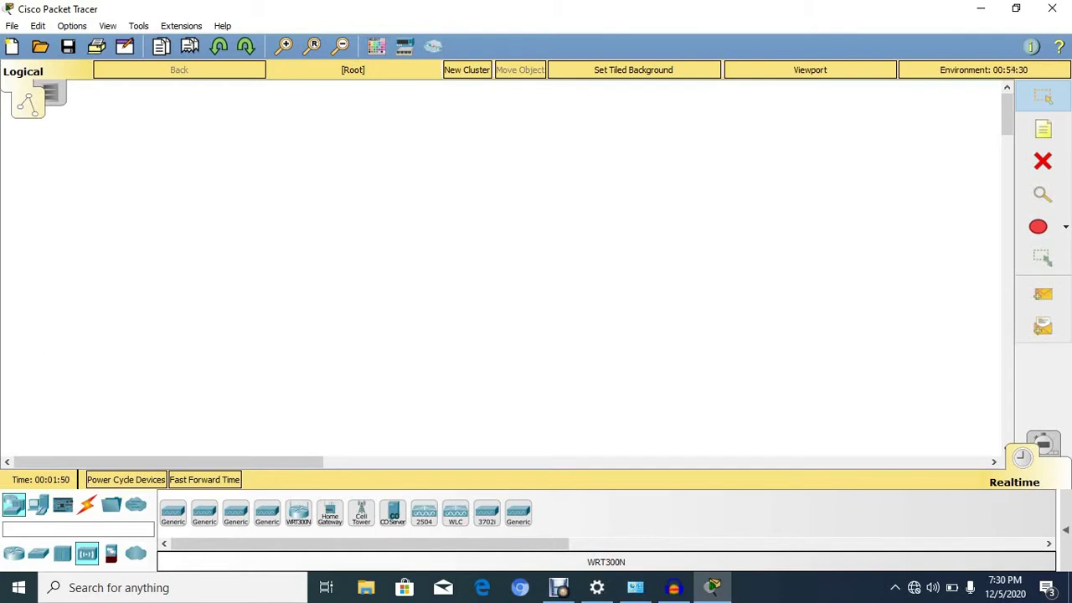
Place a WRT300N wireless router (Wireless Router0) on the workspace
{"action": "left_click", "coordinate": [238, 263]}
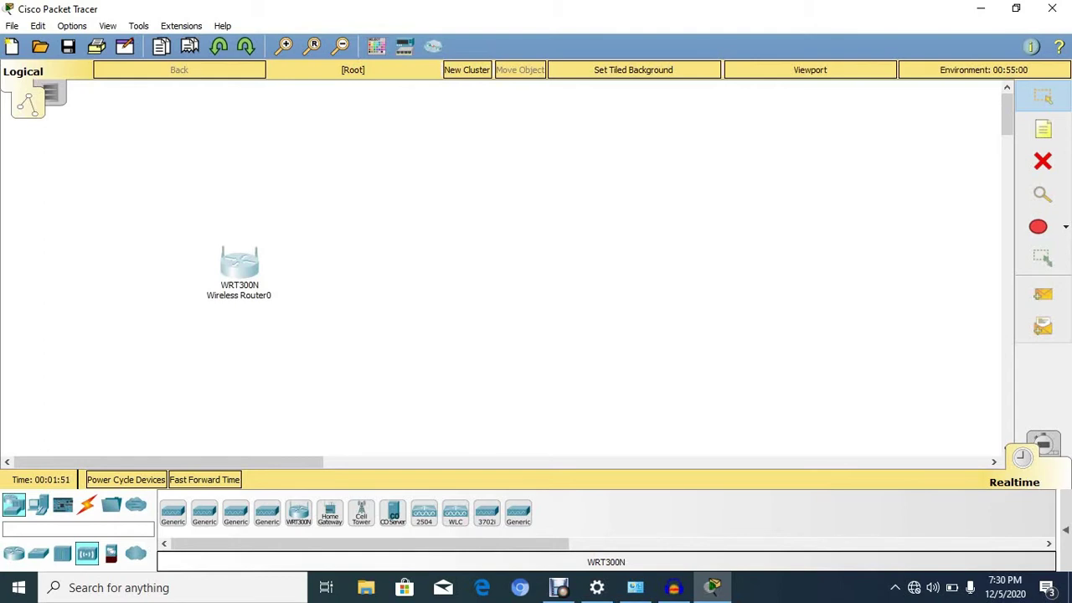
{"action": "left_click", "coordinate": [238, 264]}
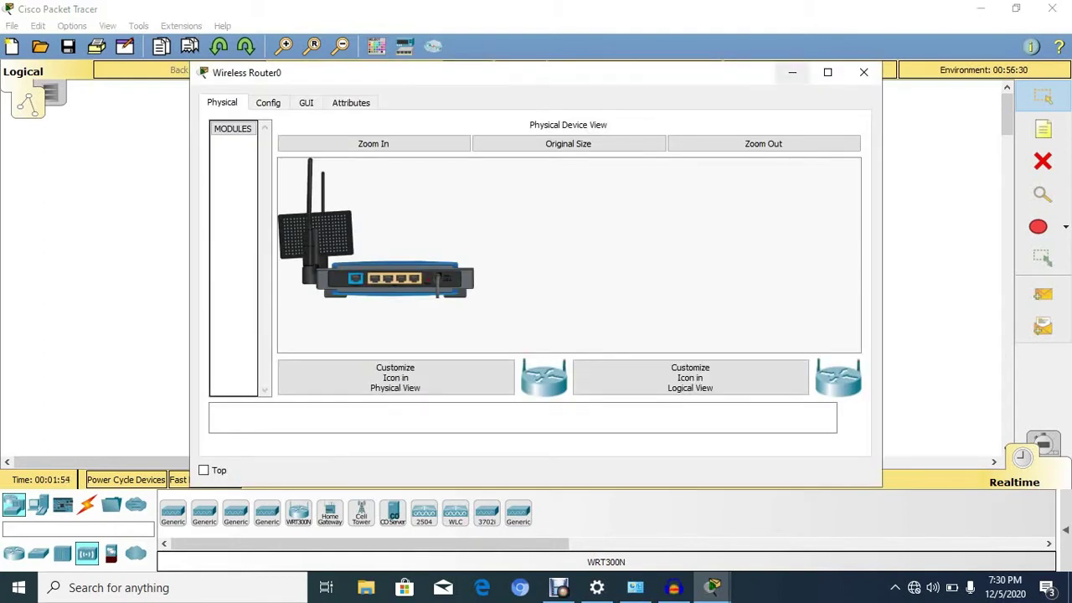
{"action": "left_click", "coordinate": [863, 72]}
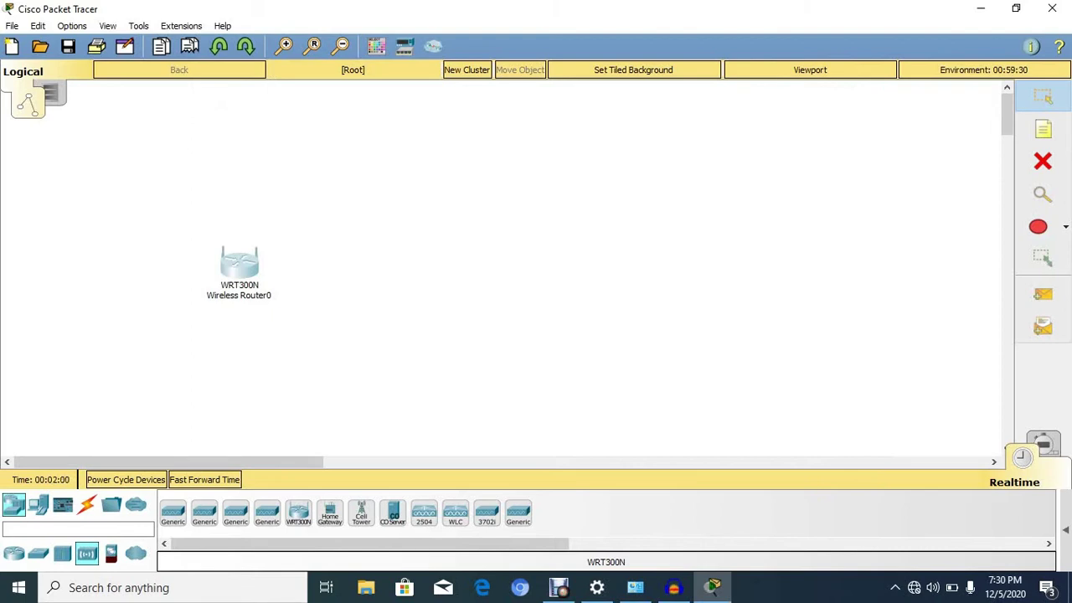
Add PC0, PC1, Laptop0 and Laptop1 to the workspace and reopen Wireless Router0
{"action": "left_click", "coordinate": [38, 504]}
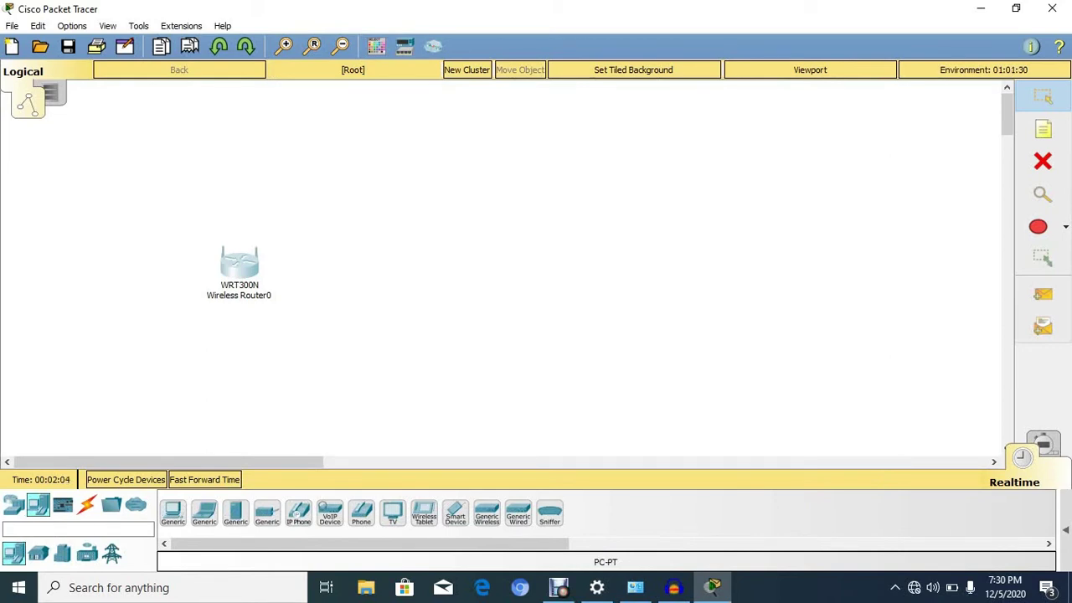
{"action": "left_click_drag", "start_coordinate": [173, 510], "coordinate": [374, 188]}
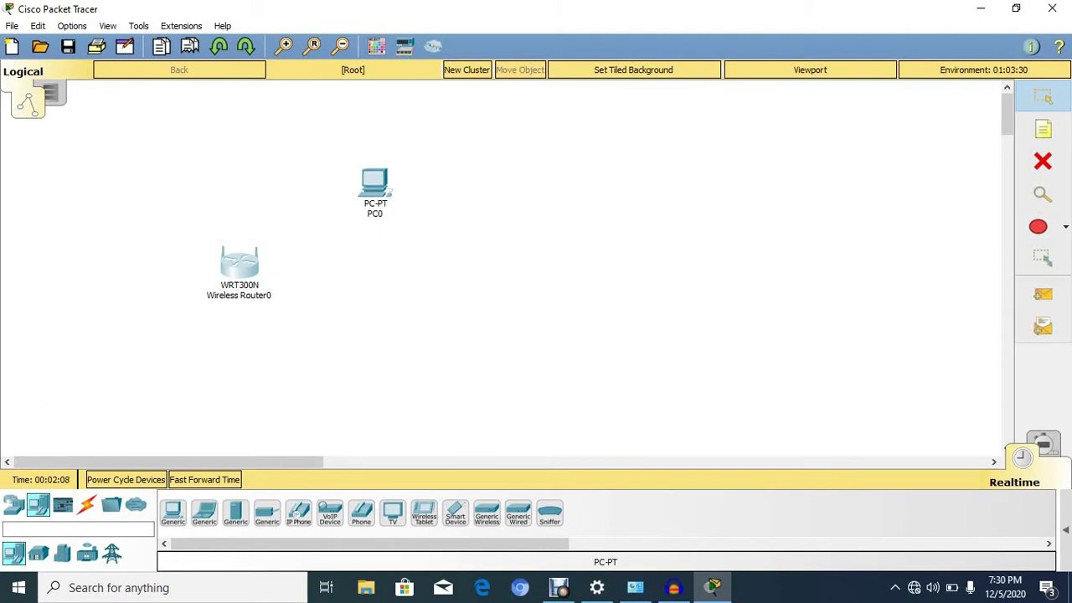
{"action": "left_click_drag", "start_coordinate": [173, 510], "coordinate": [367, 273]}
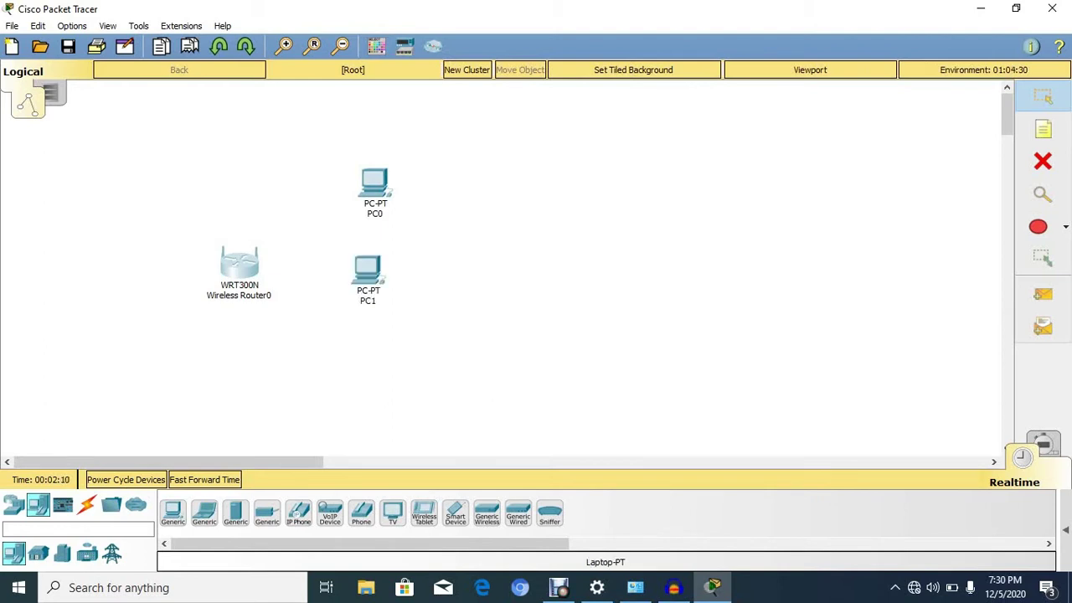
{"action": "left_click_drag", "start_coordinate": [204, 511], "coordinate": [355, 374]}
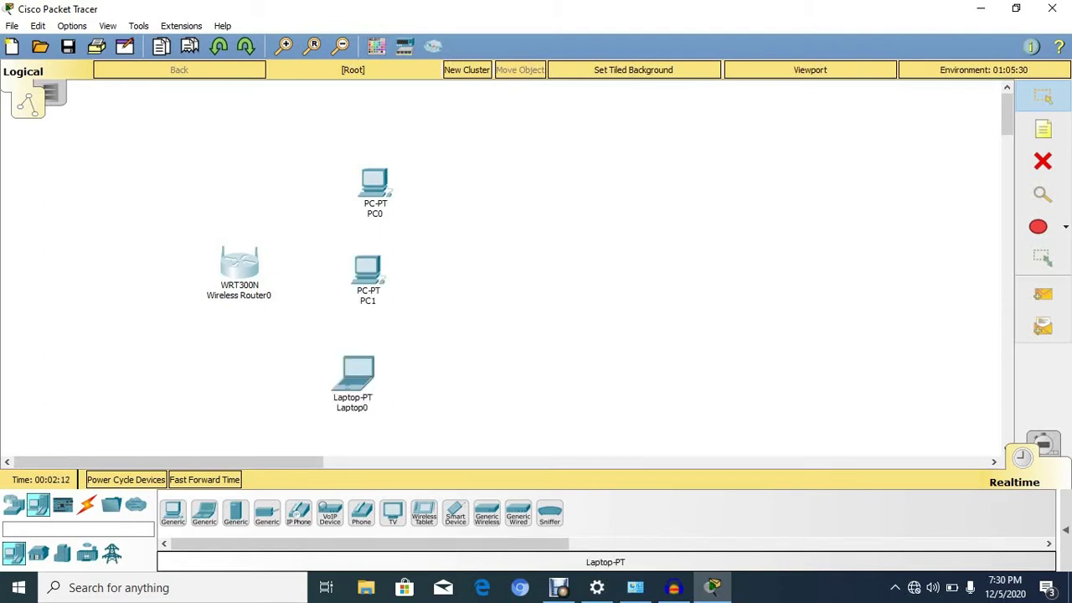
{"action": "left_click_drag", "start_coordinate": [204, 511], "coordinate": [232, 403]}
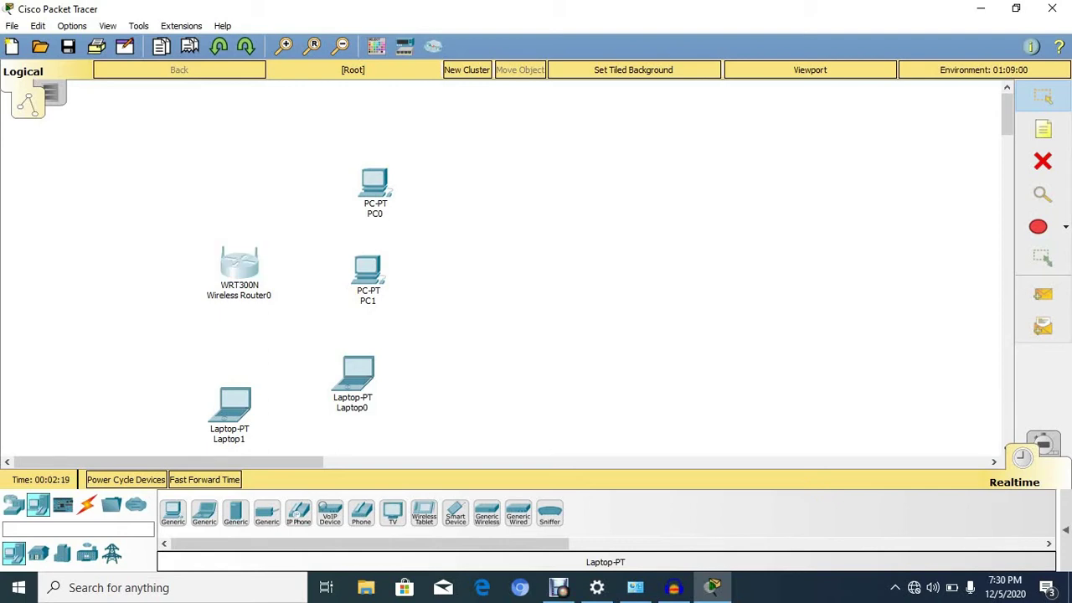
{"action": "left_click", "coordinate": [239, 264]}
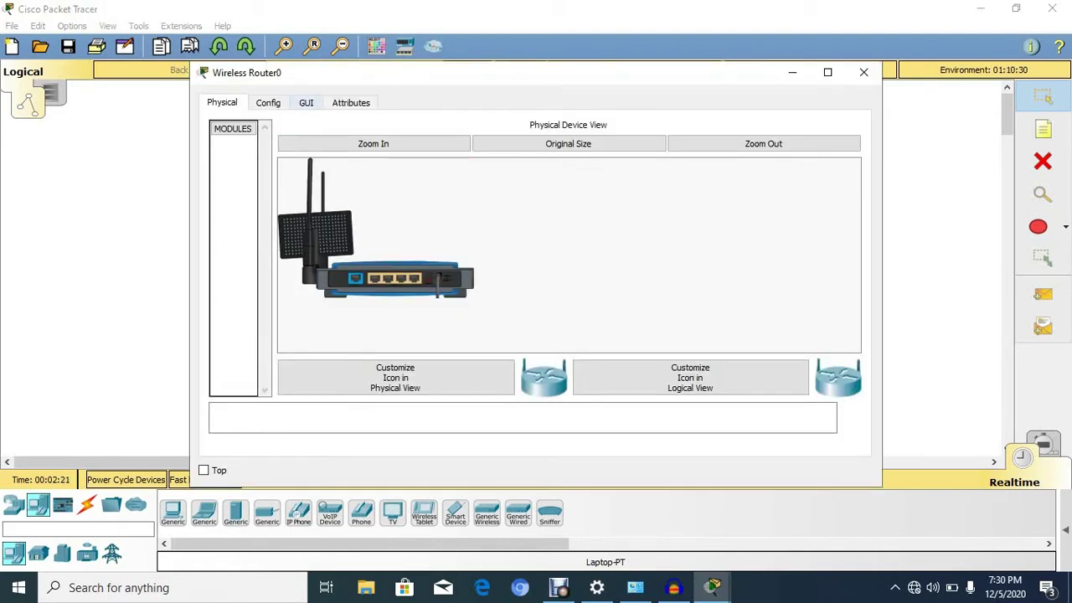
In the router's GUI setup page, set the DHCP maximum number of users to 4
{"action": "left_click", "coordinate": [306, 102]}
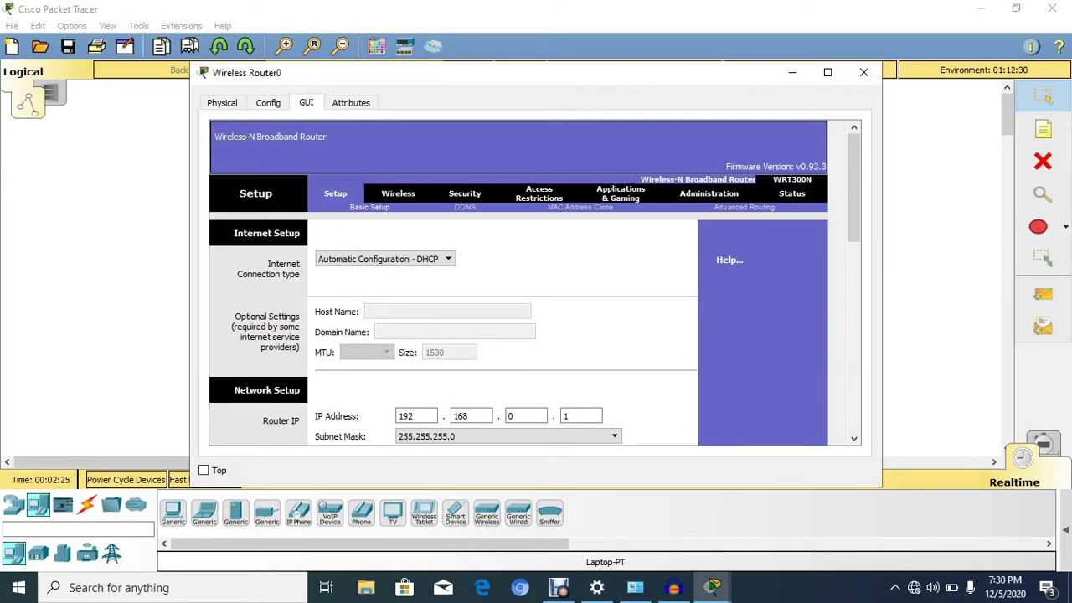
{"action": "scroll", "coordinate": [636, 377], "scroll_direction": "down", "scroll_amount": 3}
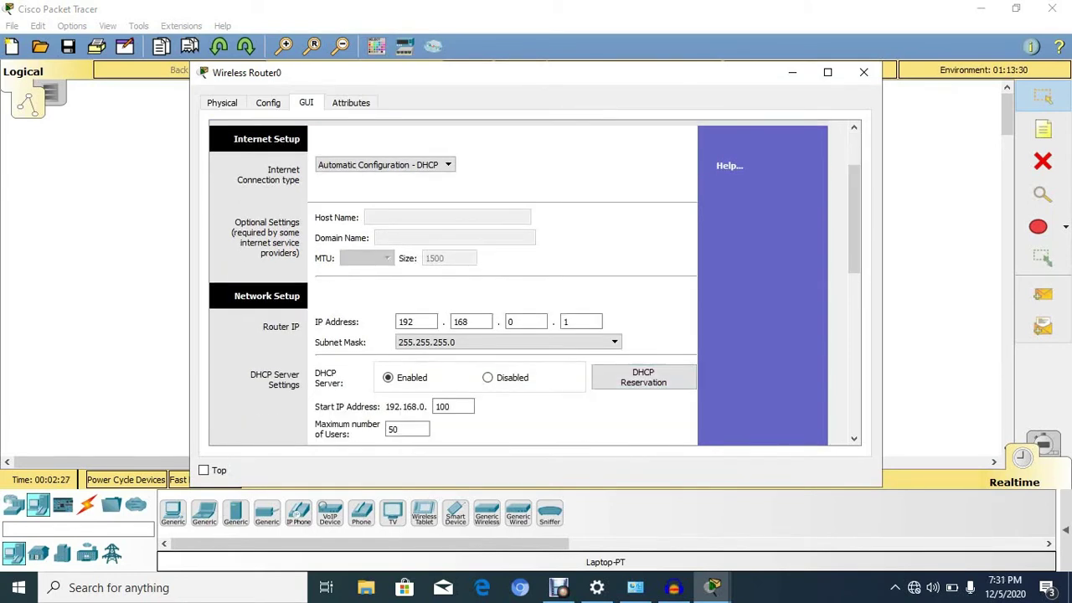
{"action": "scroll", "coordinate": [636, 377], "scroll_direction": "down", "scroll_amount": 1}
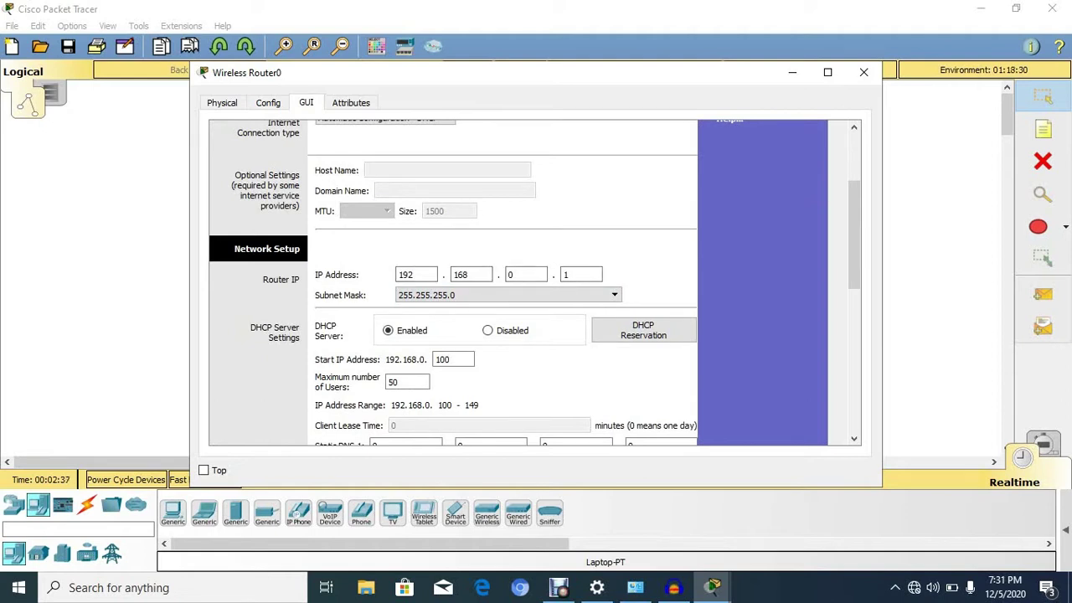
{"action": "scroll", "coordinate": [535, 283], "scroll_direction": "down", "scroll_amount": 1}
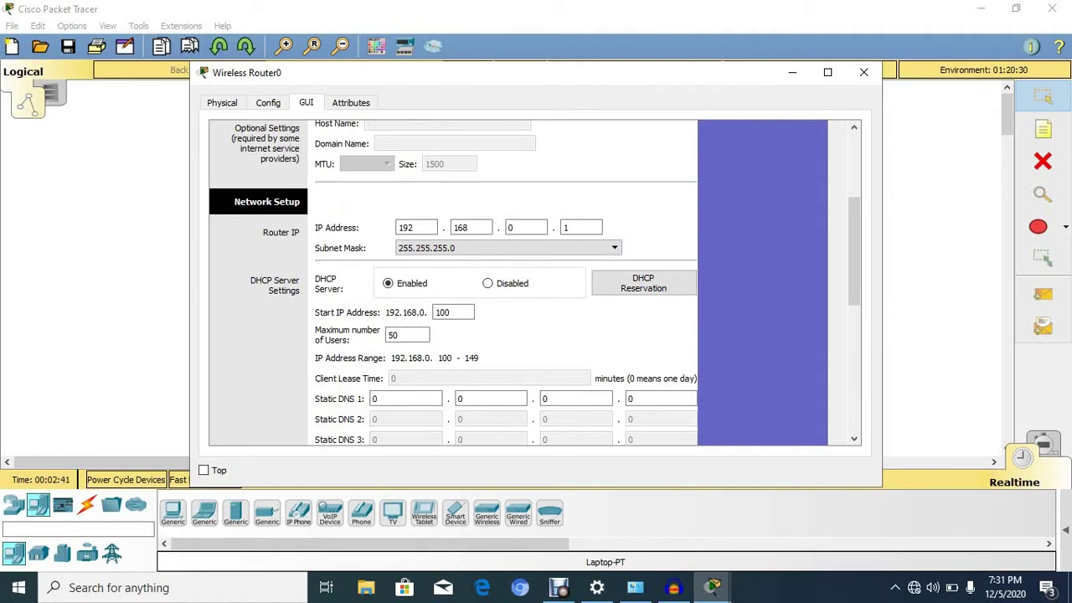
{"action": "left_click", "coordinate": [407, 335]}
{"action": "double_click", "coordinate": [407, 335]}
{"action": "type", "text": "4"}
Review the setup page and move to the Basic Wireless Settings
{"action": "scroll", "coordinate": [534, 282], "scroll_direction": "down", "scroll_amount": 3}
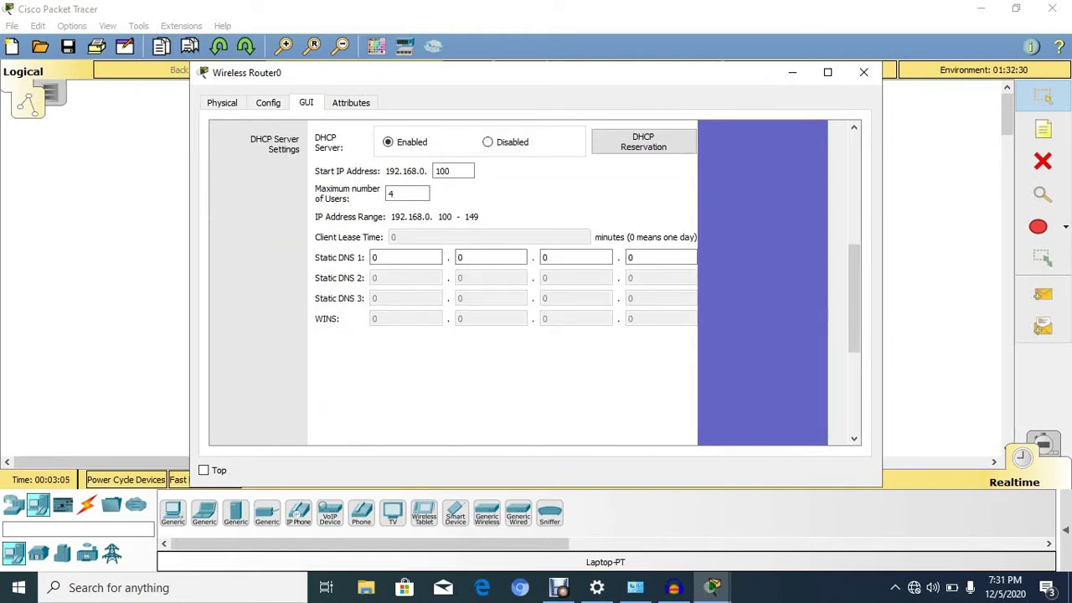
{"action": "scroll", "coordinate": [534, 282], "scroll_direction": "up", "scroll_amount": 2}
{"action": "scroll", "coordinate": [534, 282], "scroll_direction": "up", "scroll_amount": 4}
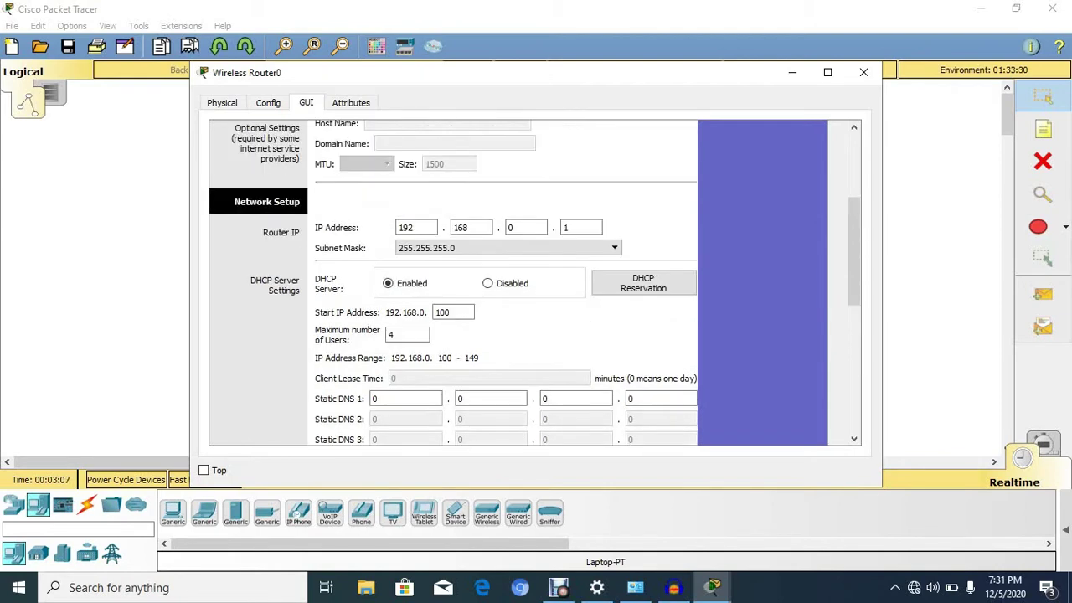
{"action": "scroll", "coordinate": [535, 283], "scroll_direction": "down", "scroll_amount": 2}
{"action": "scroll", "coordinate": [534, 282], "scroll_direction": "down", "scroll_amount": 6}
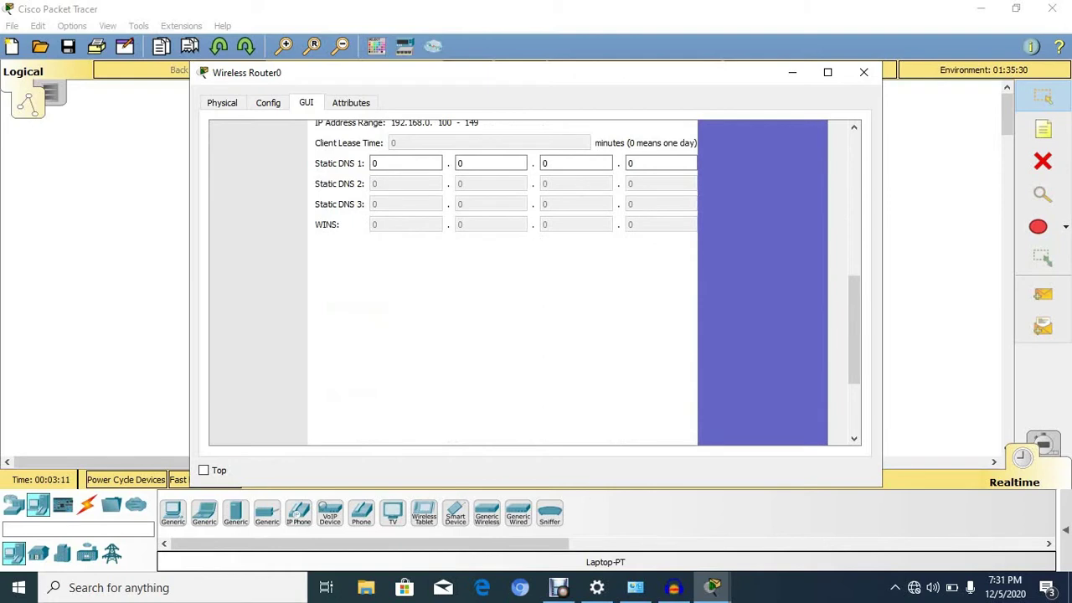
{"action": "scroll", "coordinate": [534, 282], "scroll_direction": "down", "scroll_amount": 3}
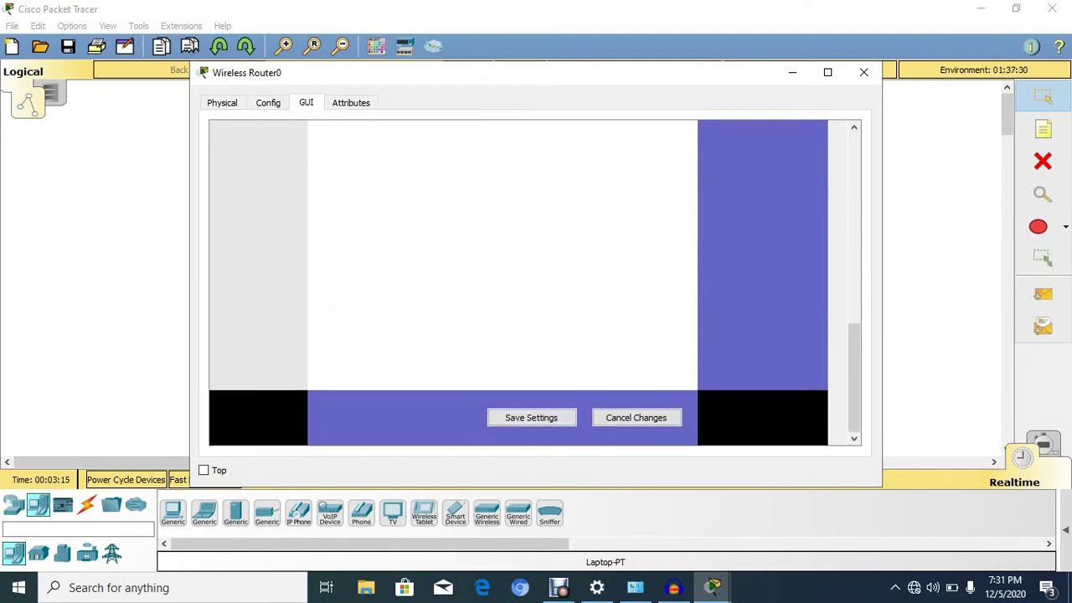
{"action": "scroll", "coordinate": [534, 282], "scroll_direction": "up", "scroll_amount": 6}
{"action": "scroll", "coordinate": [534, 282], "scroll_direction": "up", "scroll_amount": 3}
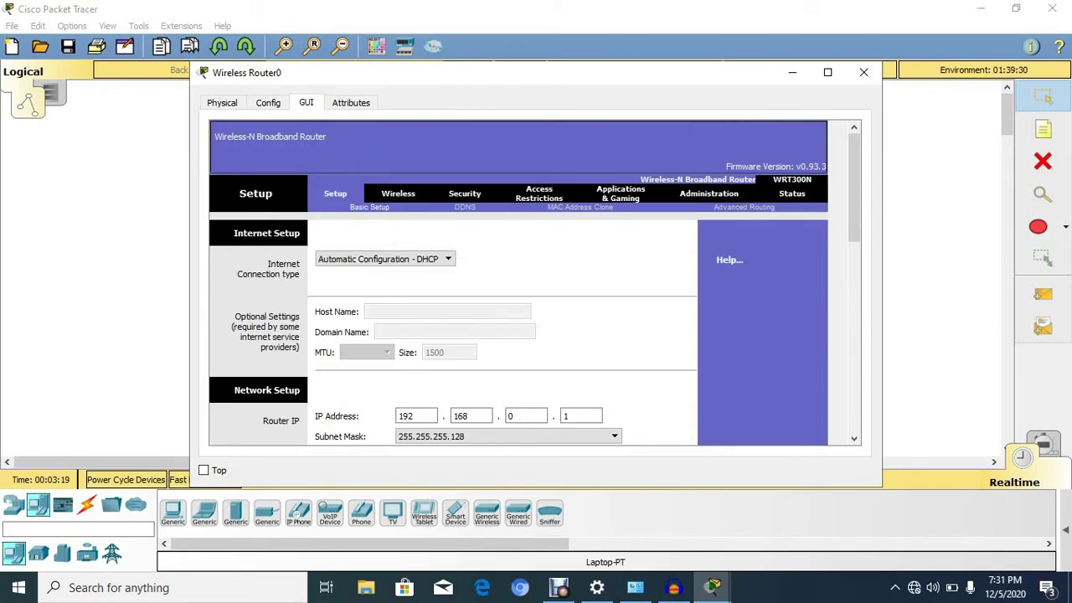
{"action": "left_click", "coordinate": [398, 193]}
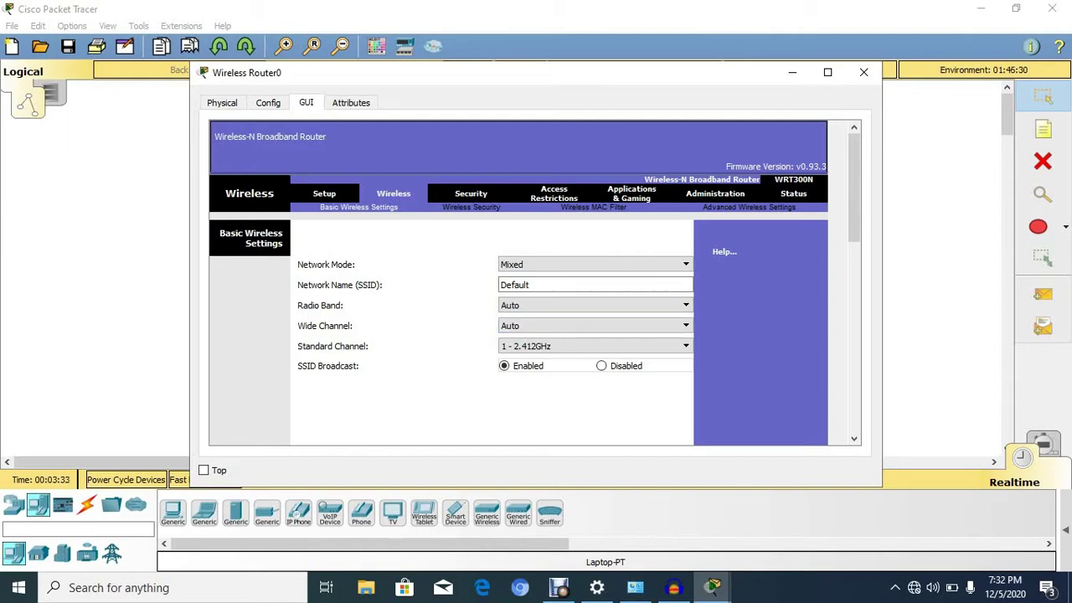
Maximize the router window and change the SSID from Default to WIFIYALE
{"action": "left_click", "coordinate": [827, 72]}
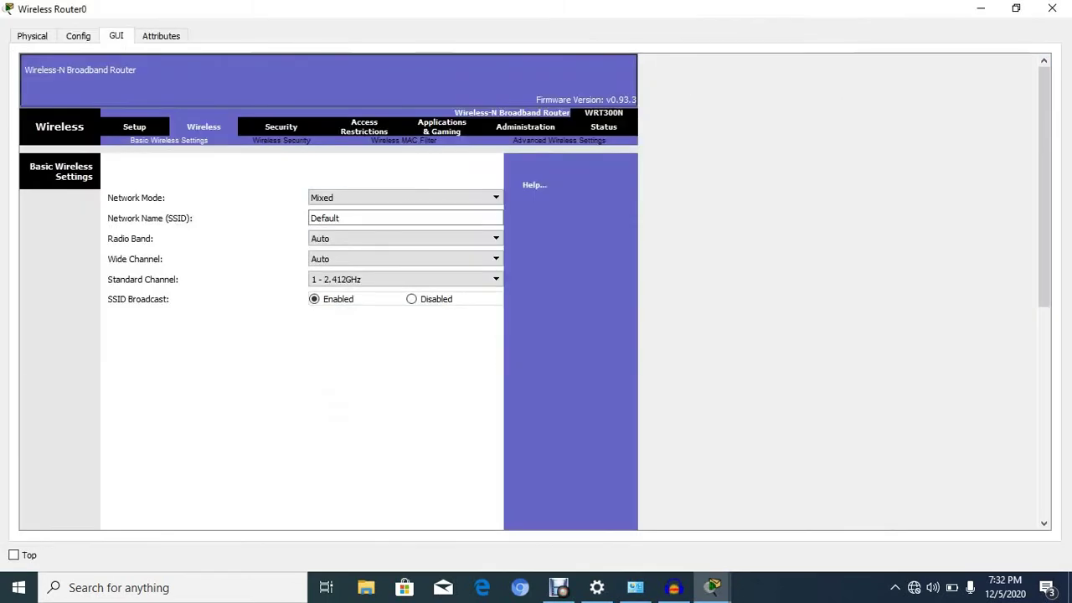
{"action": "left_click", "coordinate": [339, 217]}
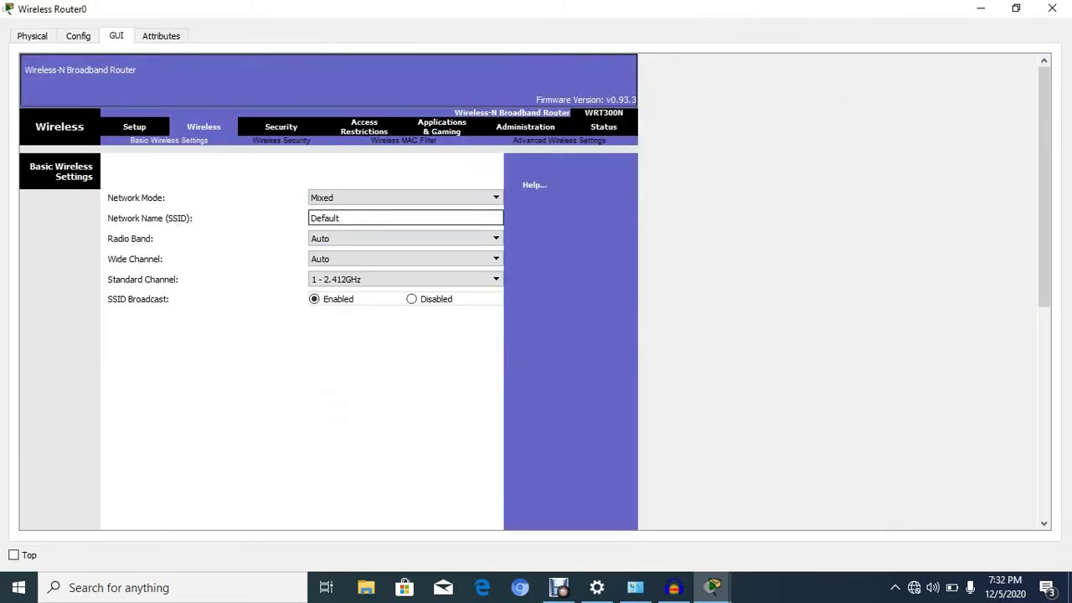
{"action": "key", "text": "BackSpace"}
{"action": "key", "text": "BackSpace"}
{"action": "key", "text": "BackSpace"}
{"action": "key", "text": "BackSpace"}
{"action": "key", "text": "BackSpace"}
{"action": "key", "text": "BackSpace"}
{"action": "key", "text": "BackSpace"}
{"action": "type", "text": "WIFIYALE"}
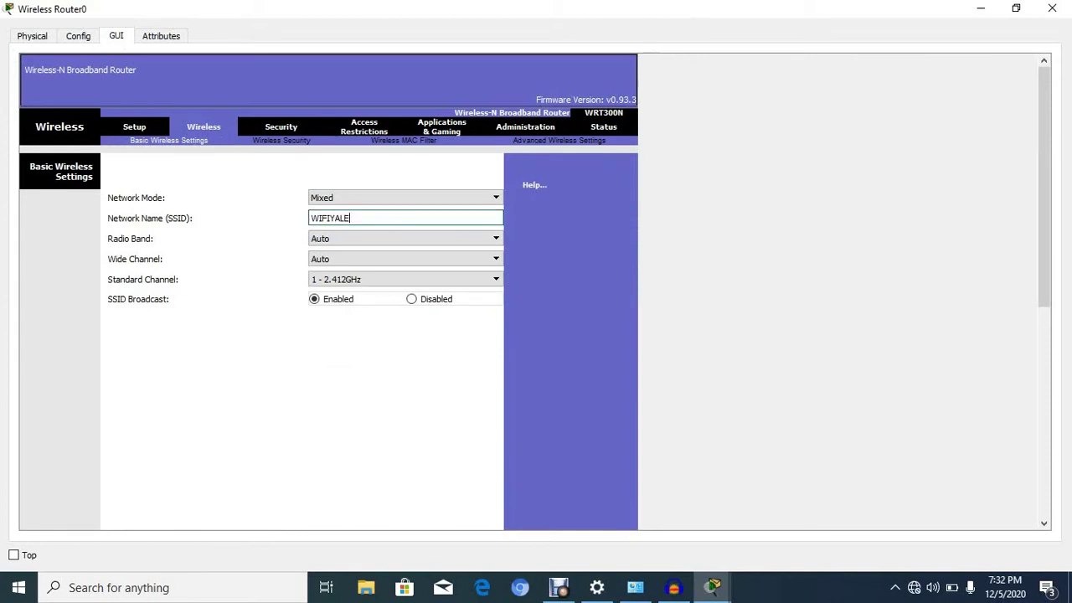
{"action": "scroll", "coordinate": [326, 293], "scroll_direction": "down", "scroll_amount": 10}
{"action": "scroll", "coordinate": [327, 293], "scroll_direction": "down", "scroll_amount": 1}
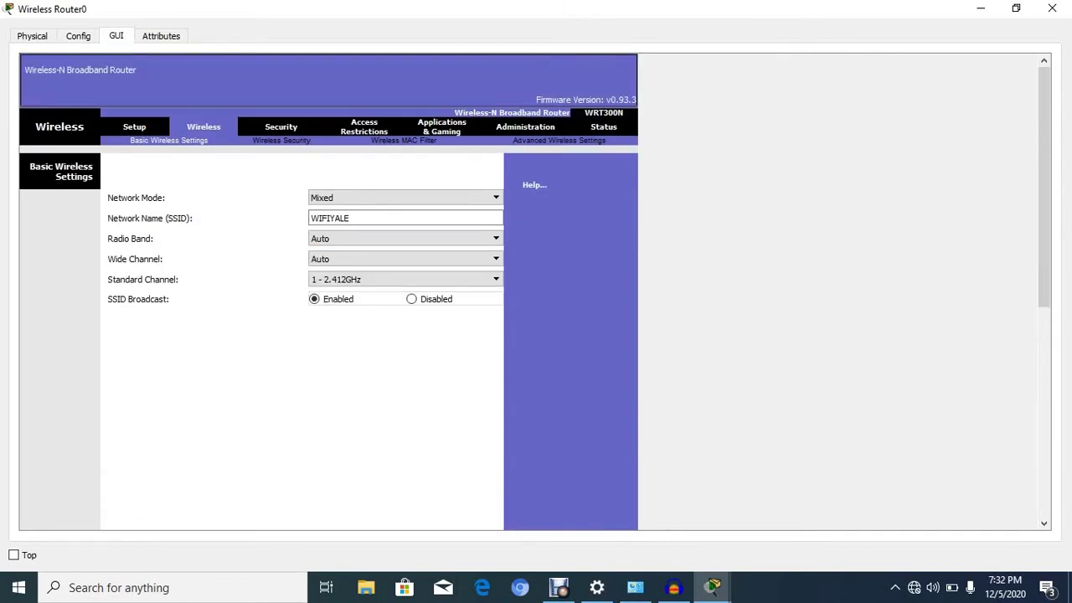
Set the wireless security mode to WPA2 Personal and enter the network passphrase
{"action": "key", "text": "alt+Down"}
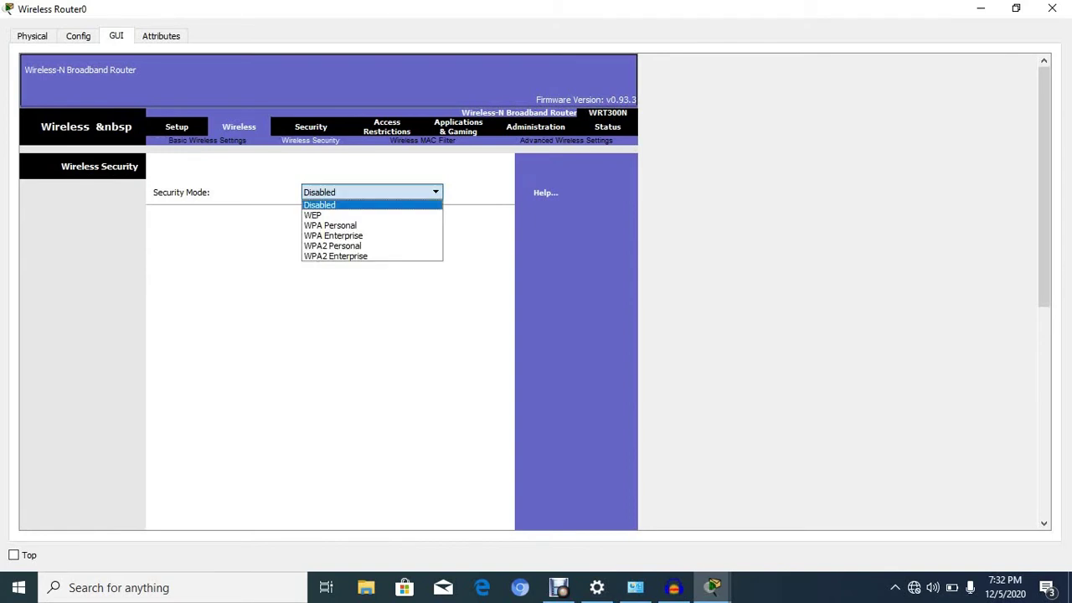
{"action": "key", "text": "Down"}
{"action": "key", "text": "Down"}
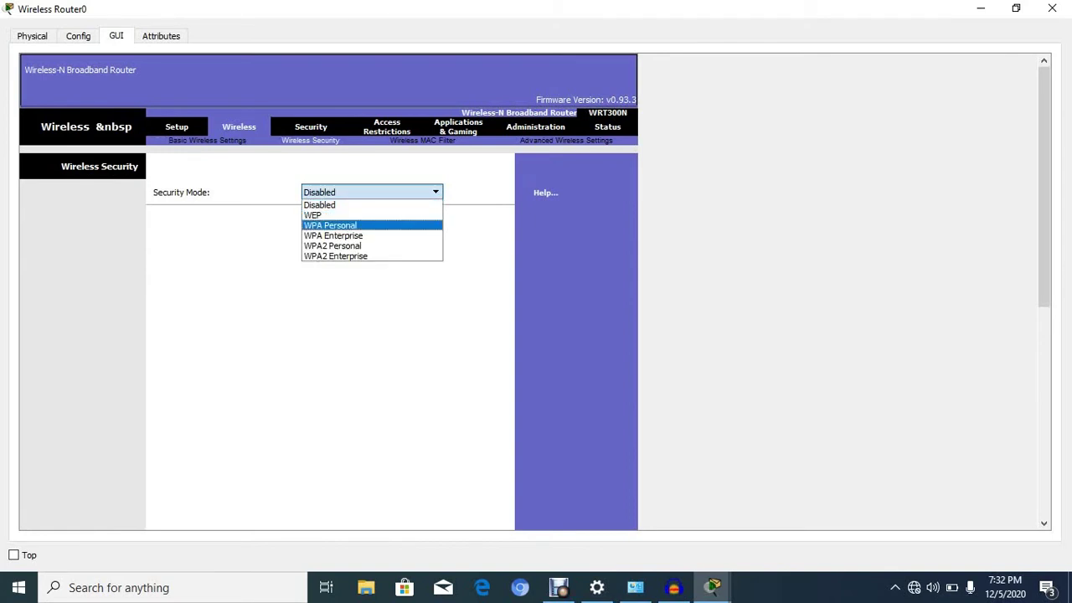
{"action": "key", "text": "Down"}
{"action": "key", "text": "Down"}
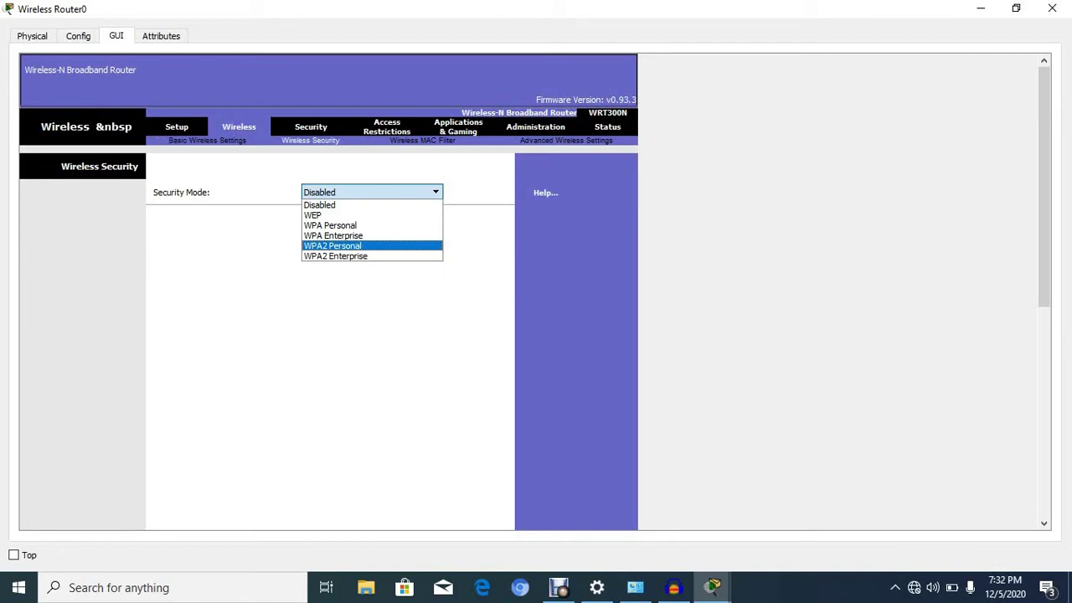
{"action": "key", "text": "Return"}
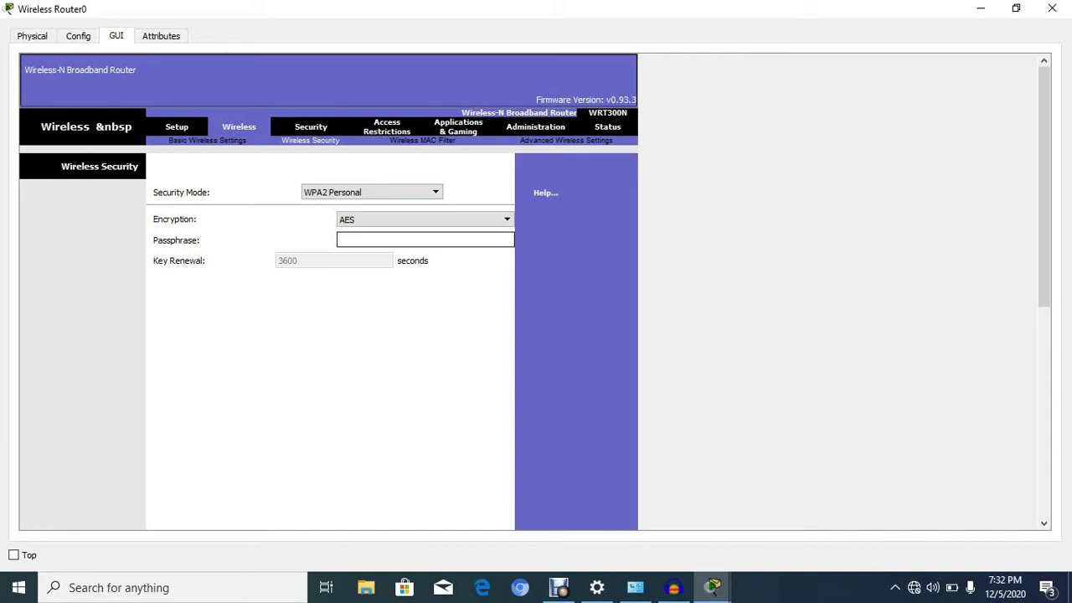
{"action": "type", "text": "Y"}
{"action": "key", "text": "BackSpace"}
{"action": "type", "text": "yale1234"}
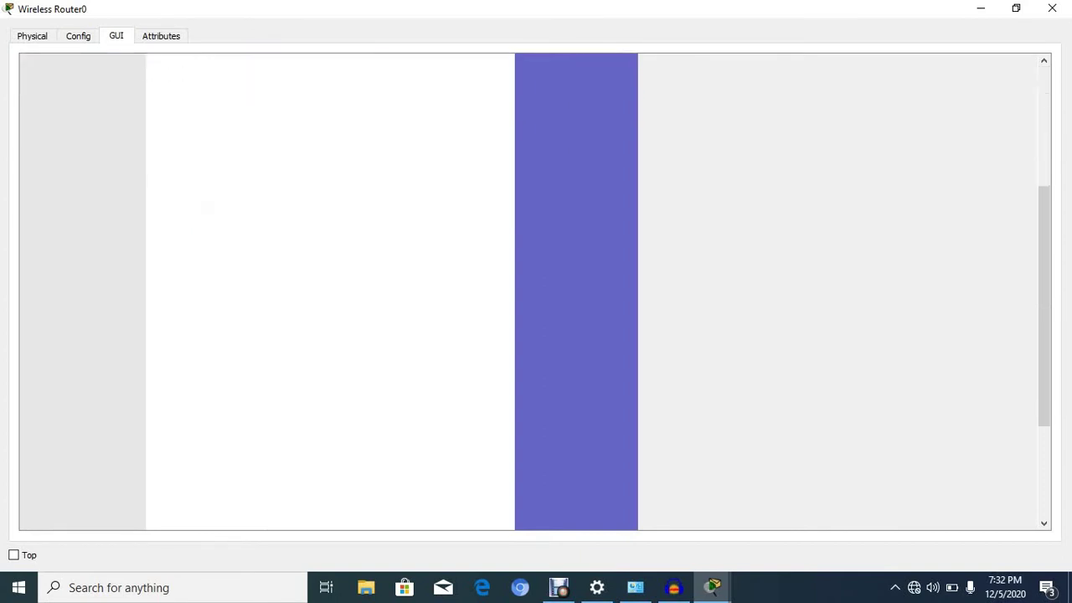
Save the wireless security settings and close the router's configuration window
{"action": "scroll", "coordinate": [536, 293], "scroll_direction": "down", "scroll_amount": 5}
{"action": "scroll", "coordinate": [536, 293], "scroll_direction": "down", "scroll_amount": 2}
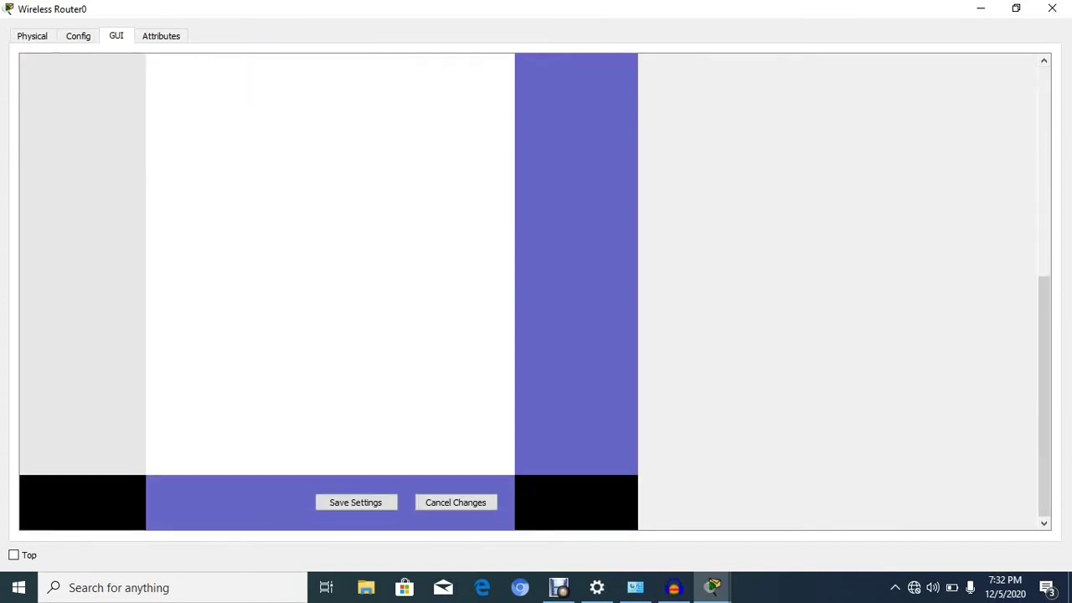
{"action": "left_click", "coordinate": [355, 501]}
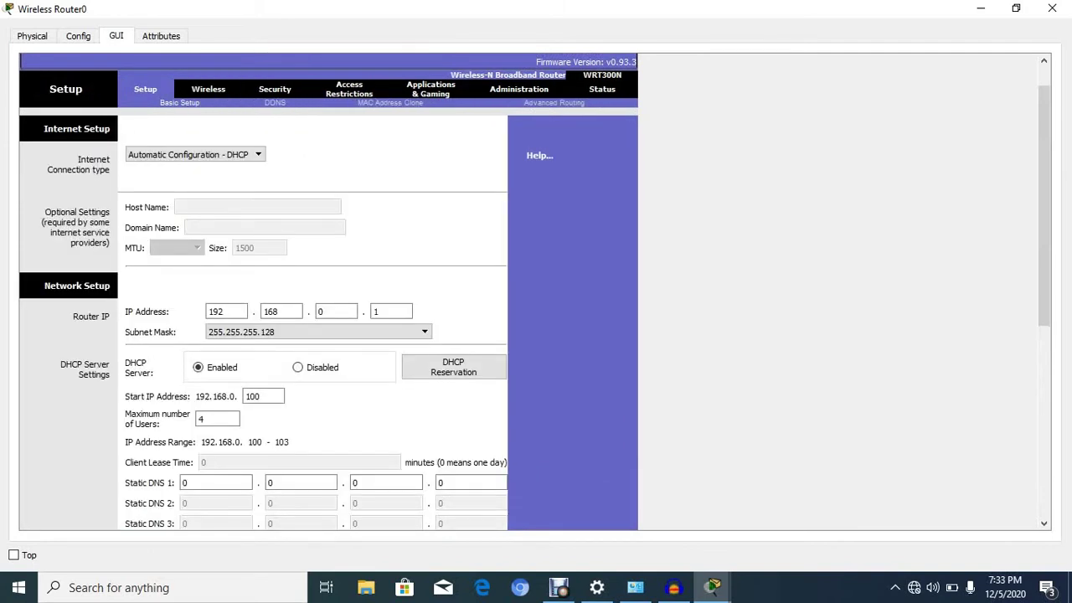
{"action": "scroll", "coordinate": [327, 293], "scroll_direction": "down", "scroll_amount": 3}
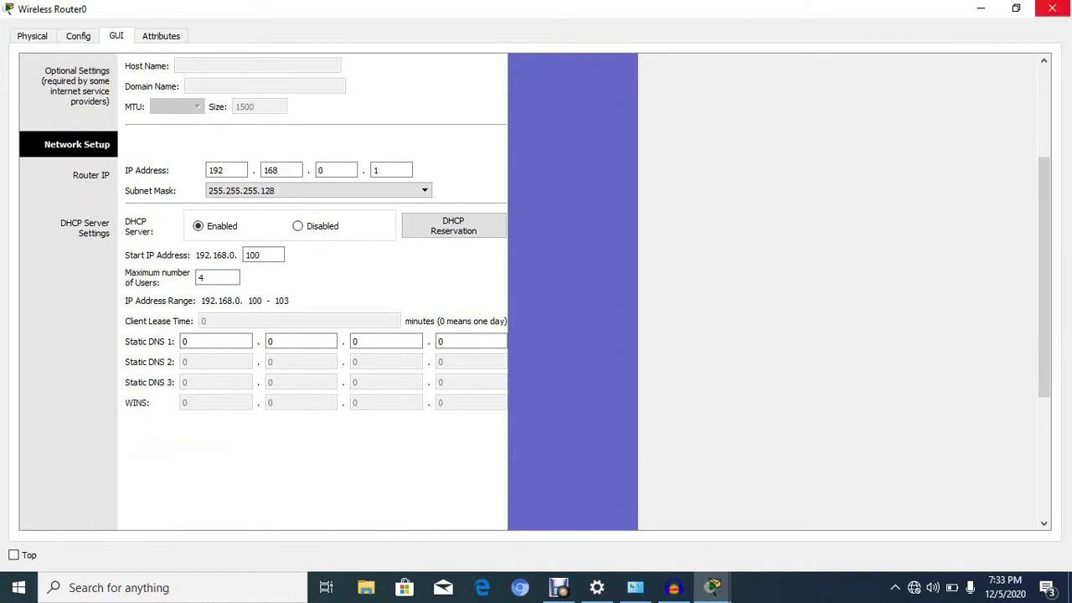
{"action": "left_click", "coordinate": [1052, 8]}
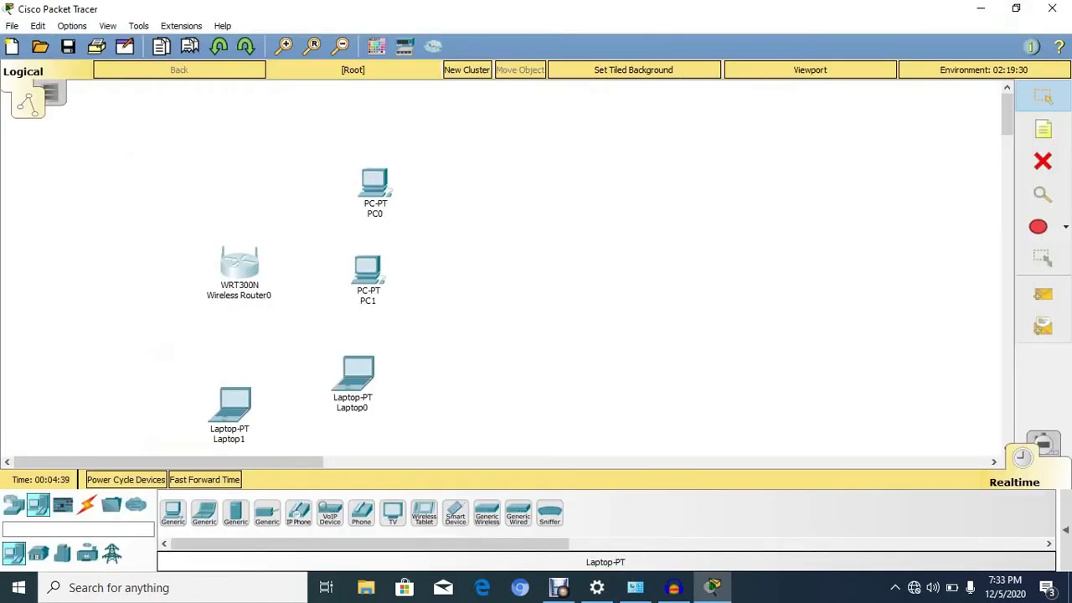
Open PC0's configuration window from the workspace
{"action": "mouse_move", "coordinate": [374, 188]}
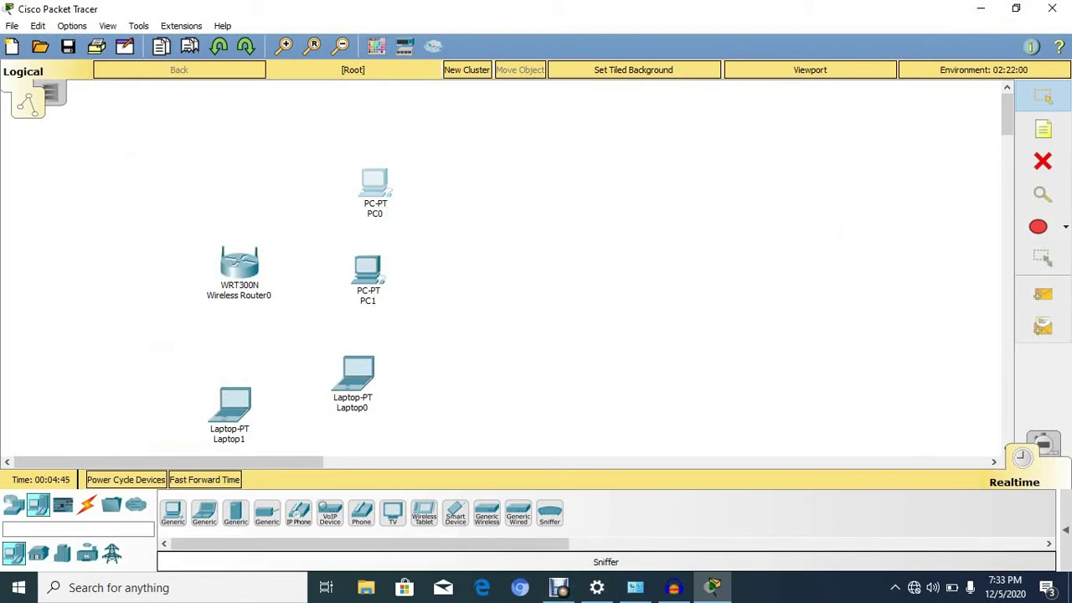
{"action": "left_click", "coordinate": [374, 184]}
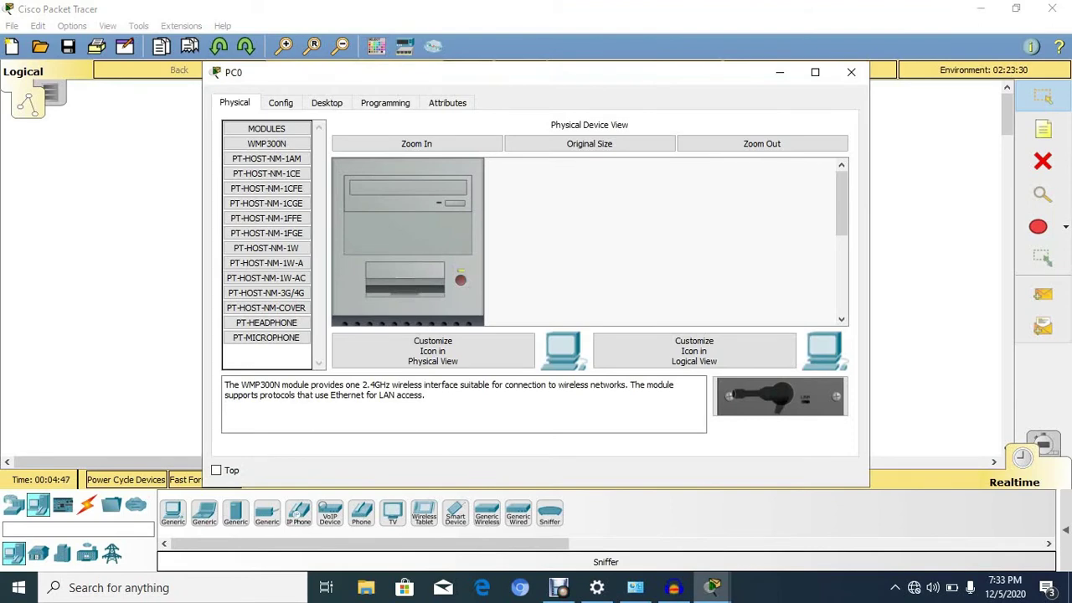
Replace PC0's wired network module with the WMP300N wireless module
{"action": "scroll", "coordinate": [408, 241], "scroll_direction": "down", "scroll_amount": 5}
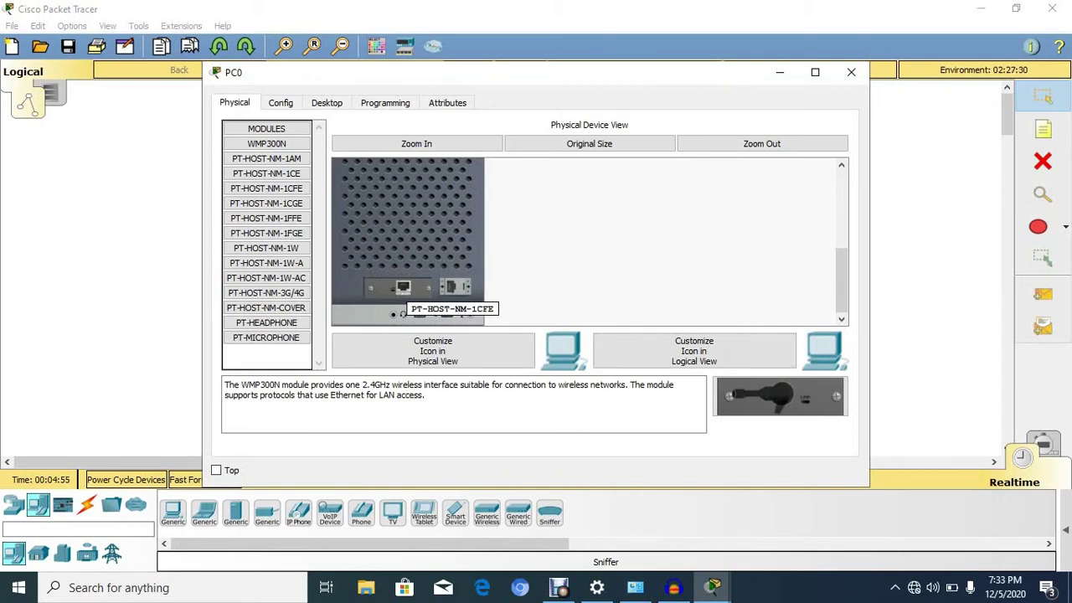
{"action": "left_click_drag", "start_coordinate": [266, 356], "coordinate": [266, 356]}
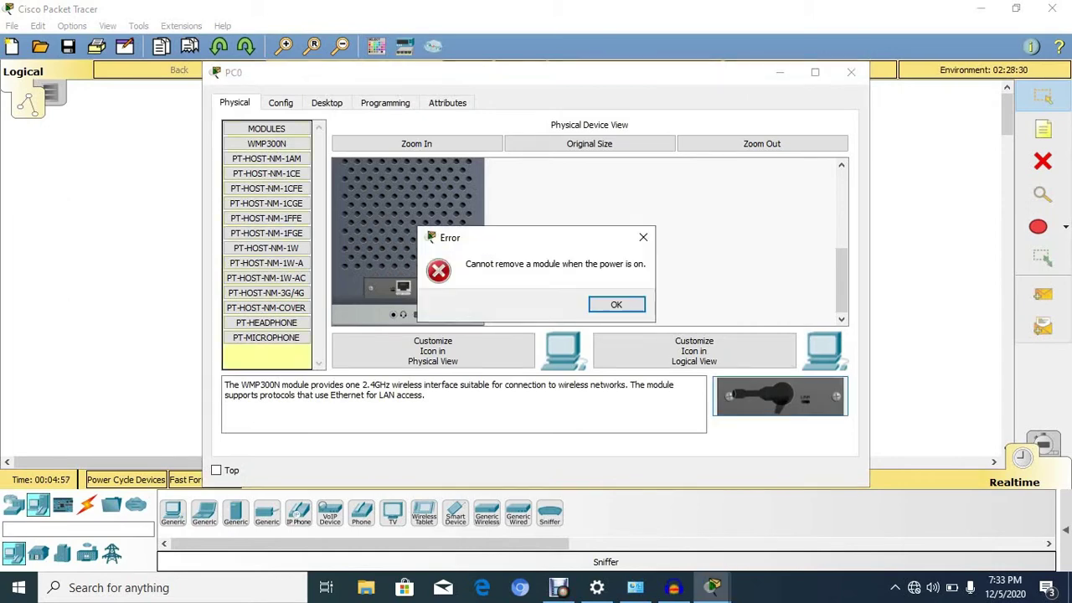
{"action": "left_click", "coordinate": [641, 237]}
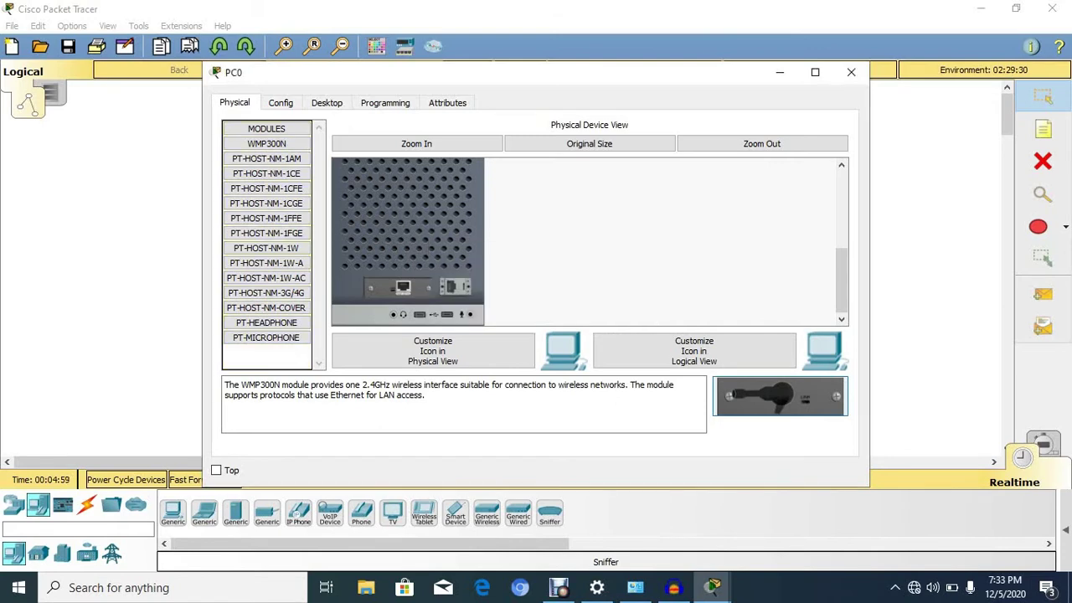
{"action": "scroll", "coordinate": [408, 242], "scroll_direction": "up", "scroll_amount": 5}
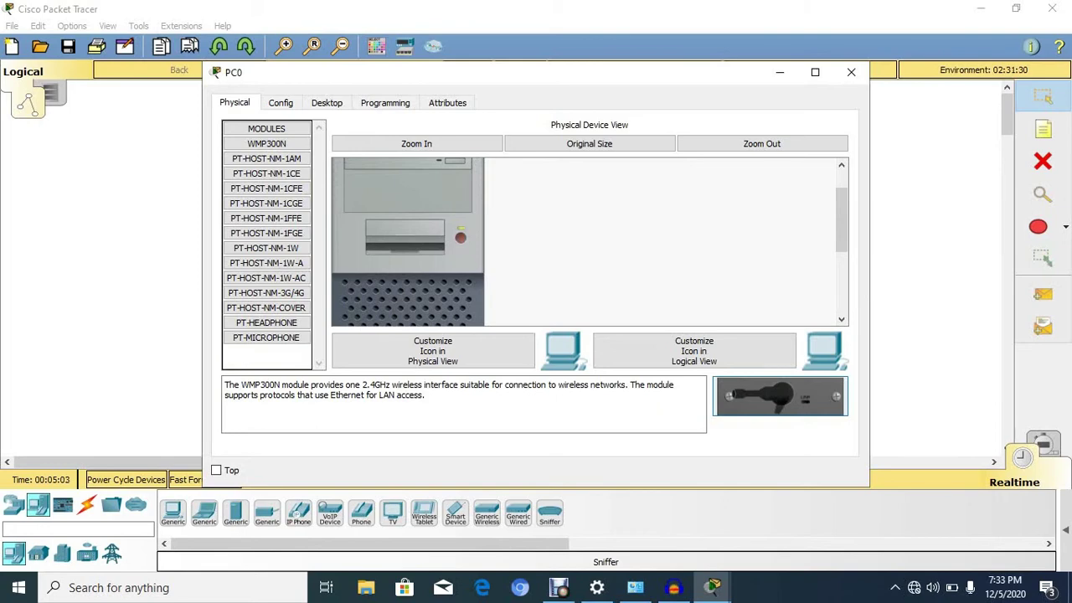
{"action": "scroll", "coordinate": [407, 242], "scroll_direction": "down", "scroll_amount": 5}
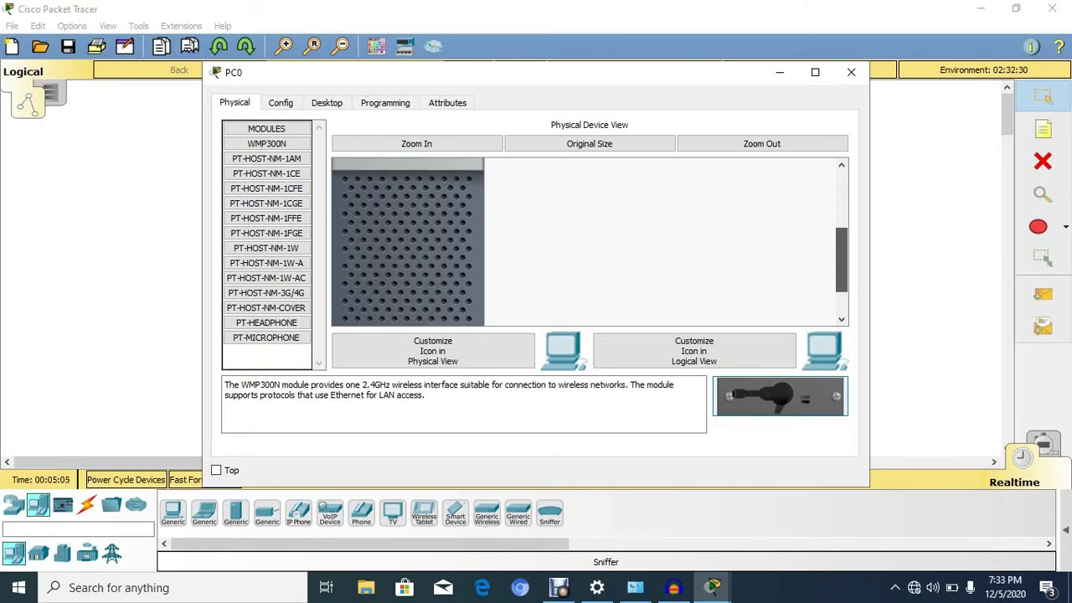
{"action": "left_click_drag", "start_coordinate": [402, 287], "coordinate": [266, 356]}
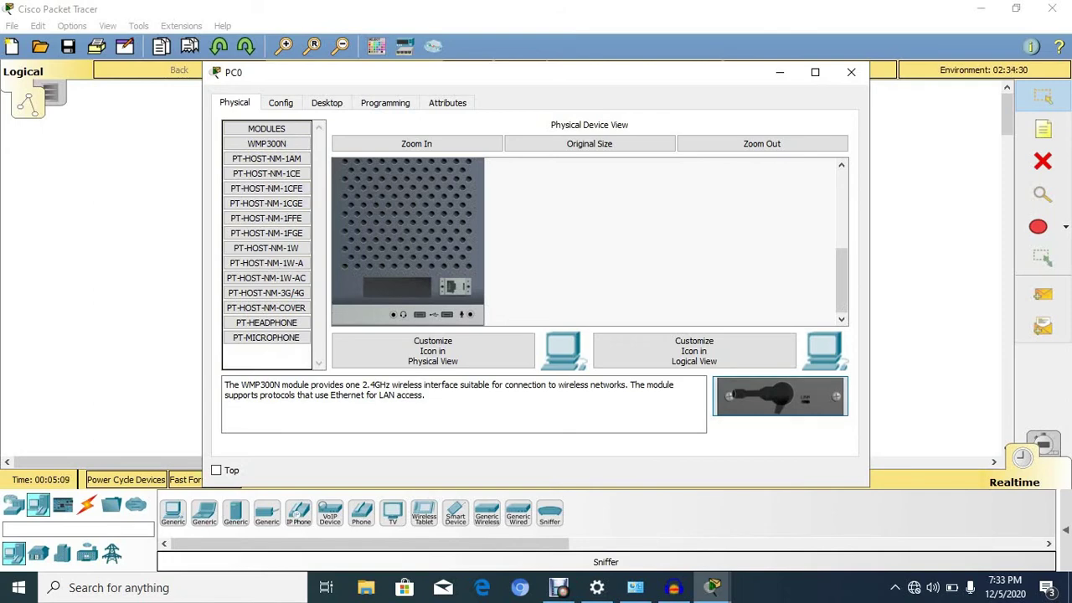
{"action": "left_click_drag", "start_coordinate": [779, 396], "coordinate": [398, 287]}
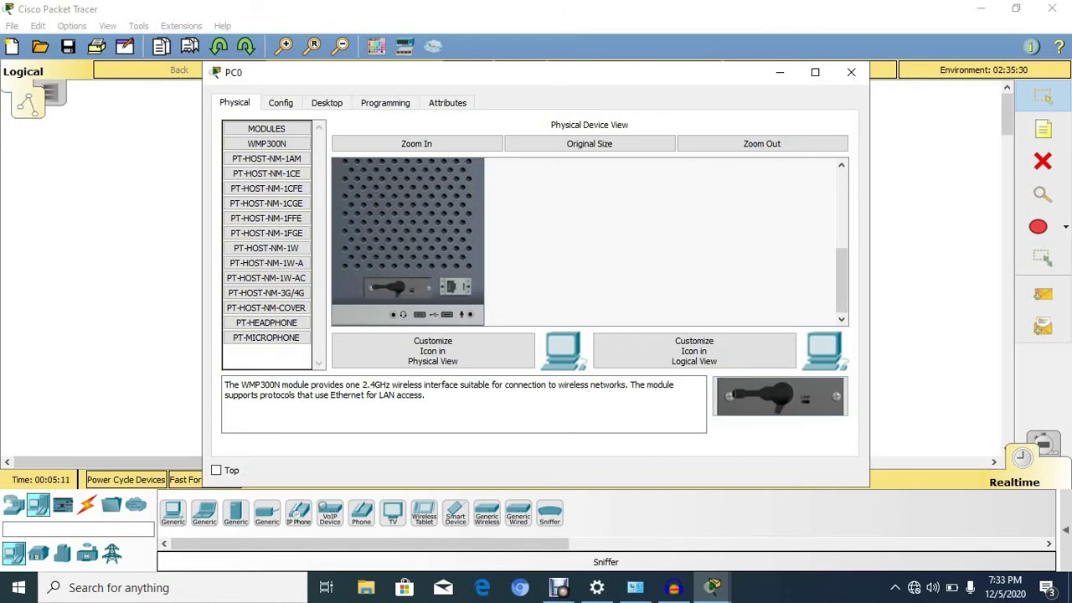
{"action": "scroll", "coordinate": [408, 241], "scroll_direction": "up", "scroll_amount": 5}
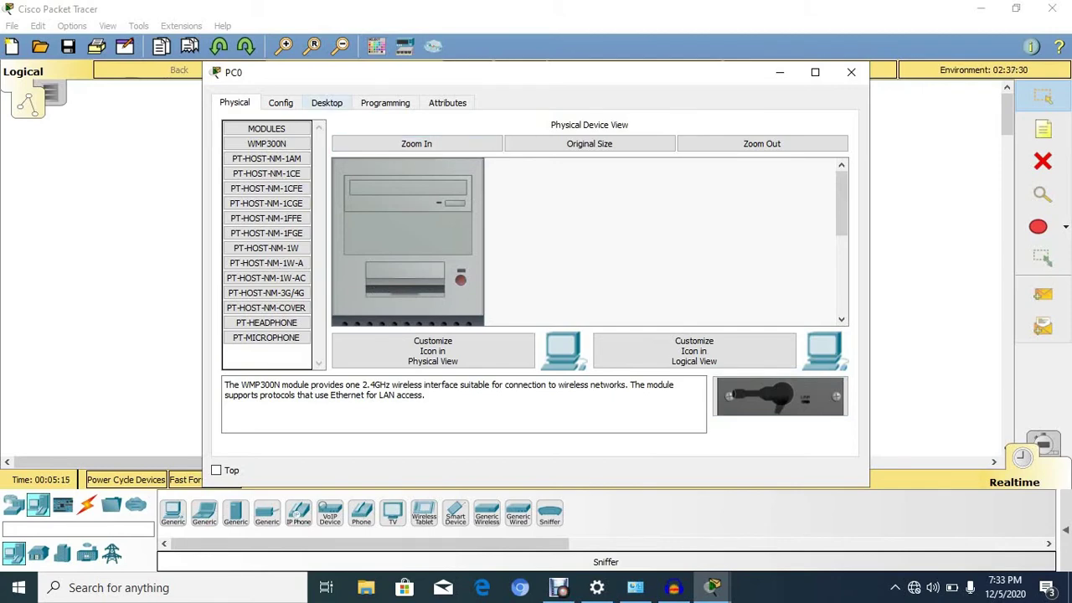
{"action": "left_click", "coordinate": [326, 102]}
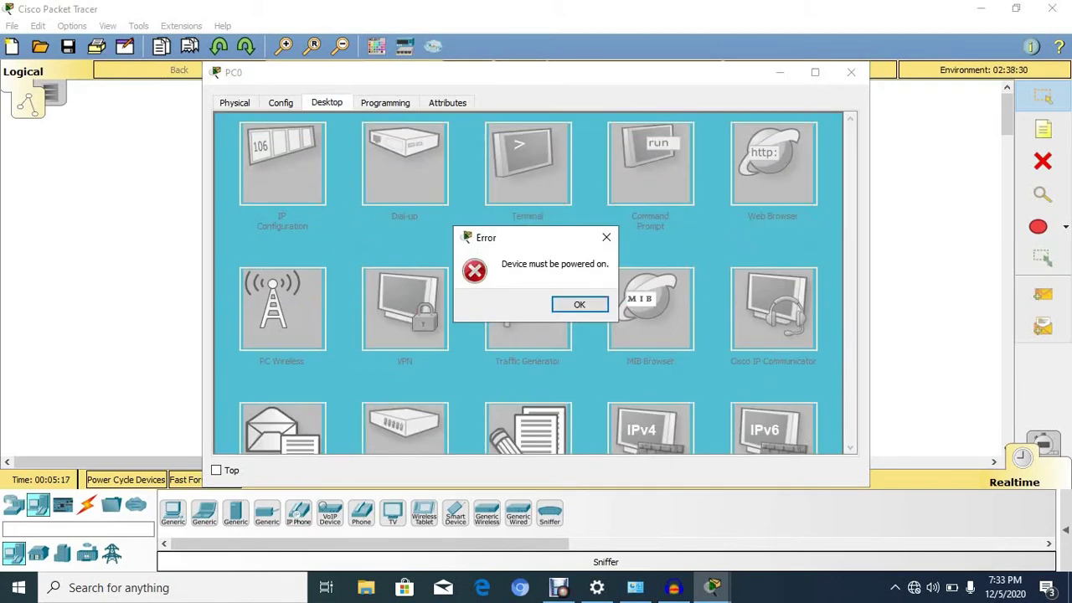
Power PC0 back on and launch its PC Wireless utility from the Desktop
{"action": "left_click", "coordinate": [606, 237]}
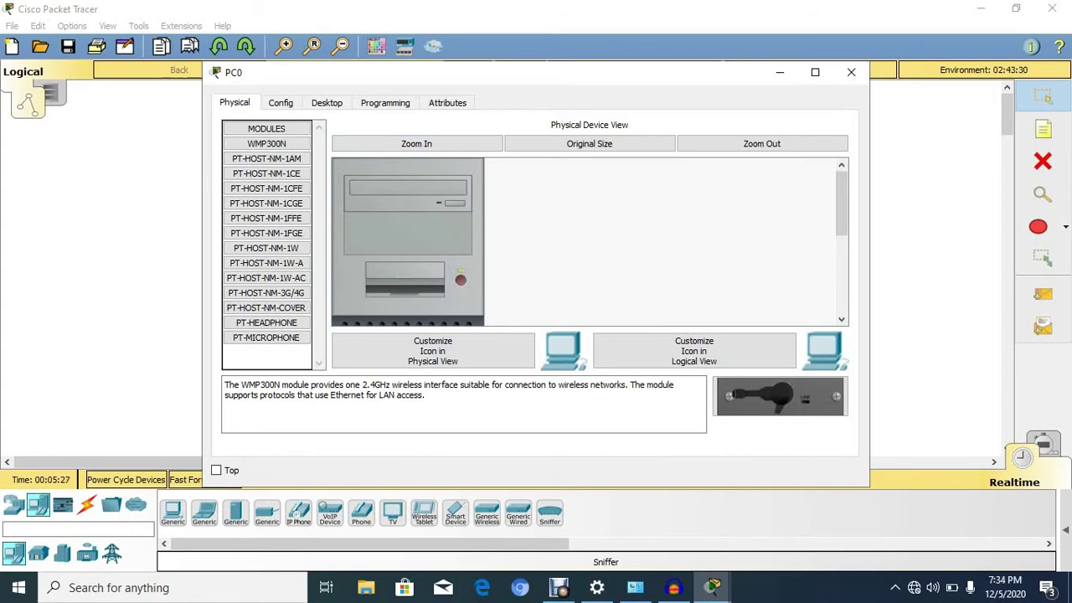
{"action": "left_click", "coordinate": [343, 103]}
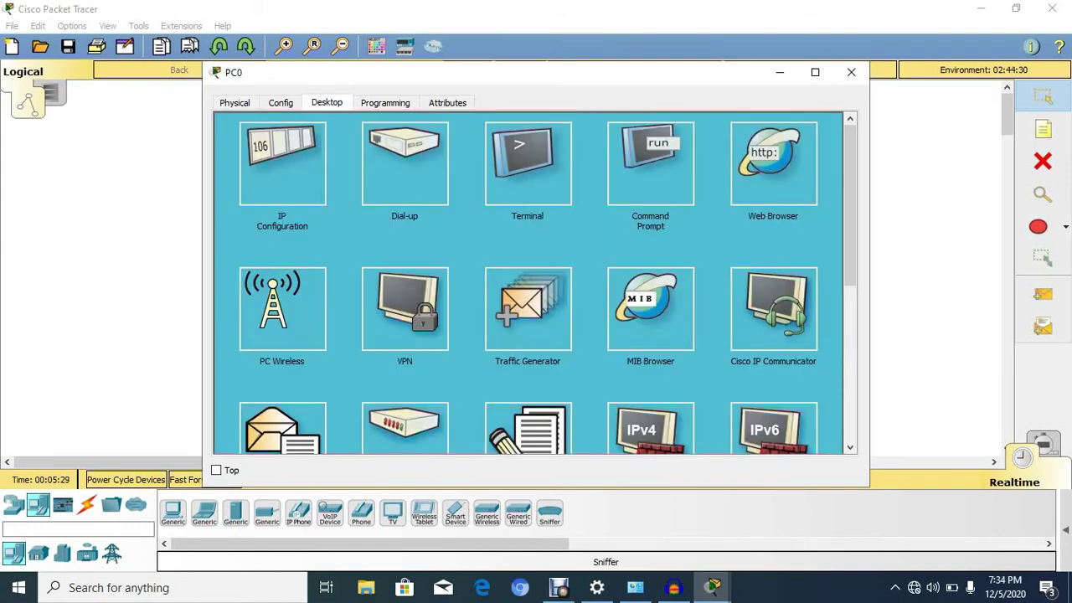
{"action": "left_click", "coordinate": [282, 309]}
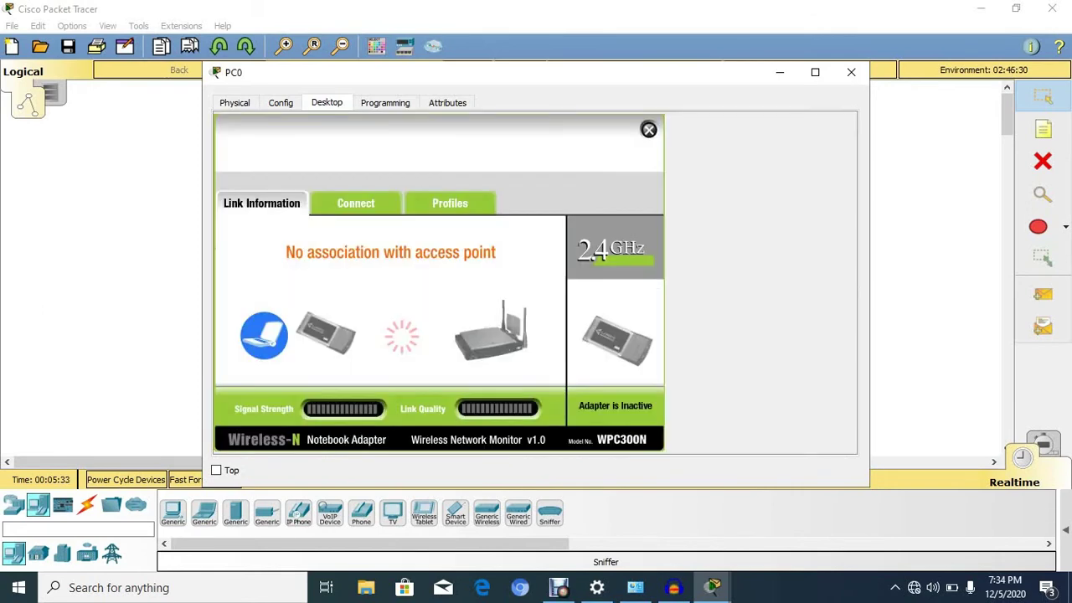
Connect PC0 to the WIFIYALE network using the WPA2 pre-shared key, then close its windows
{"action": "left_click", "coordinate": [355, 203]}
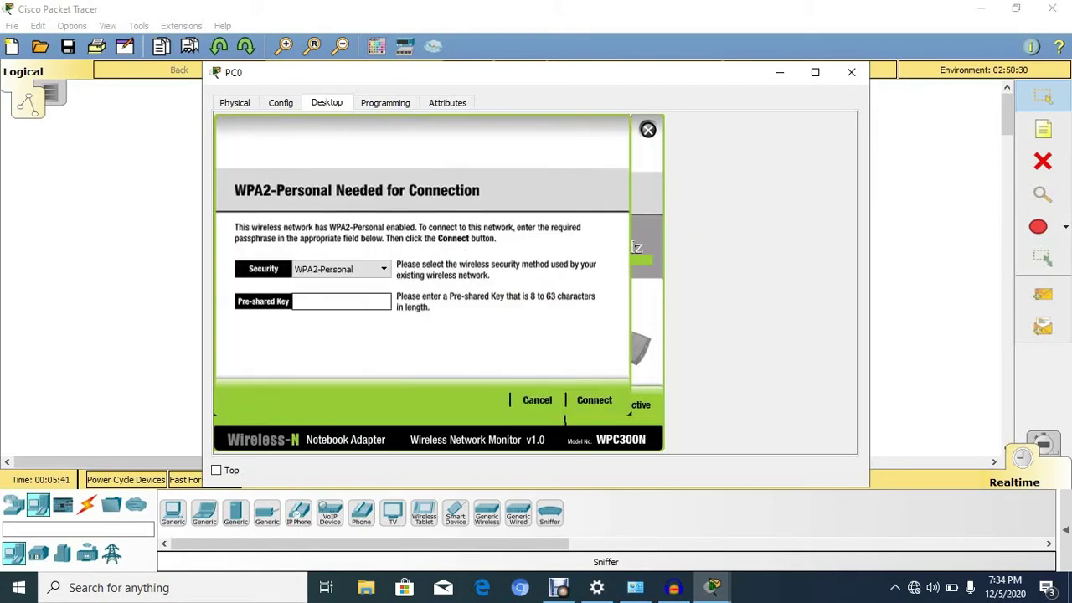
{"action": "type", "text": "yale1234"}
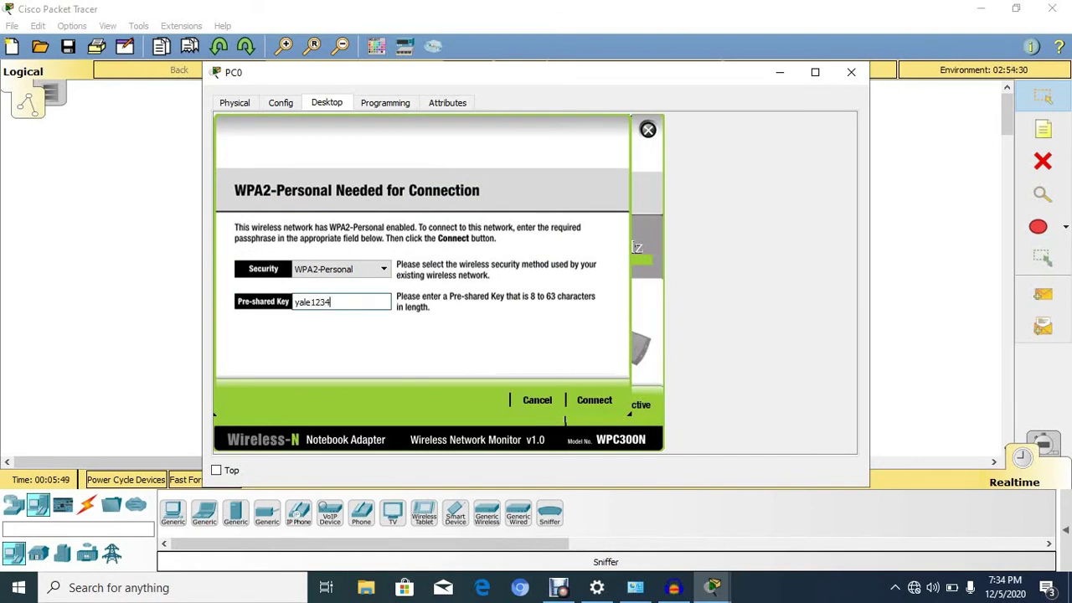
{"action": "key", "text": "Return"}
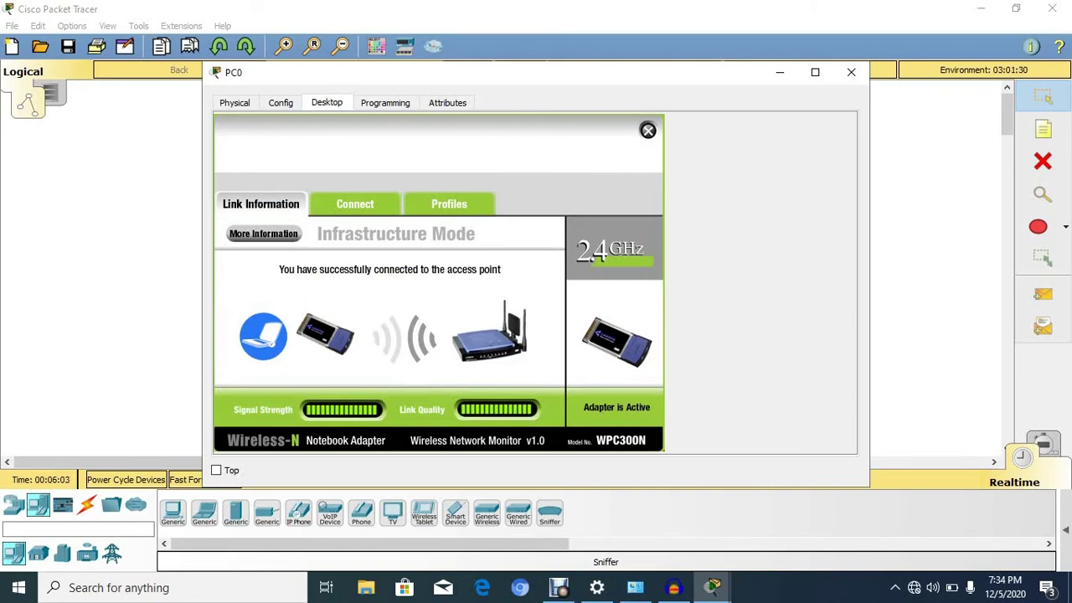
{"action": "left_click", "coordinate": [647, 129]}
{"action": "left_click", "coordinate": [851, 72]}
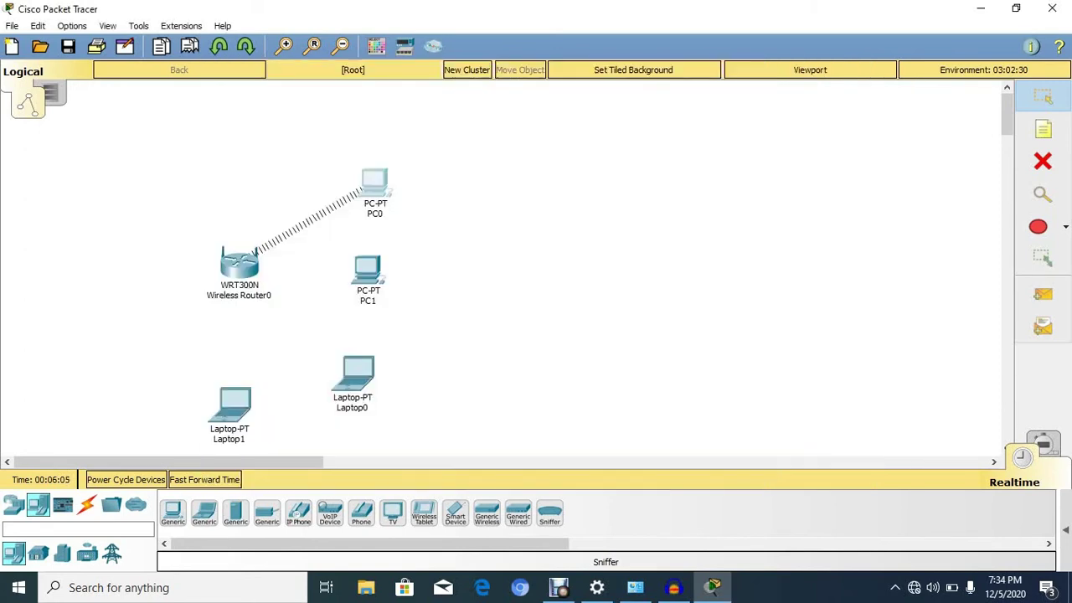
Open PC1, pull its wired network module out of the slot, and go to its Desktop
{"action": "left_click", "coordinate": [367, 270]}
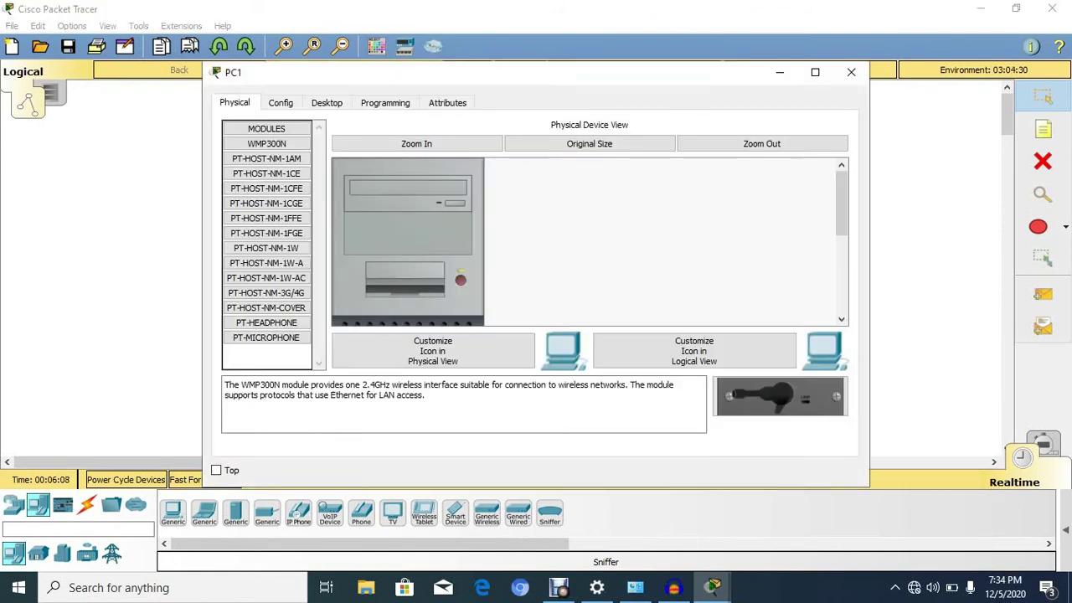
{"action": "scroll", "coordinate": [408, 241], "scroll_direction": "down", "scroll_amount": 5}
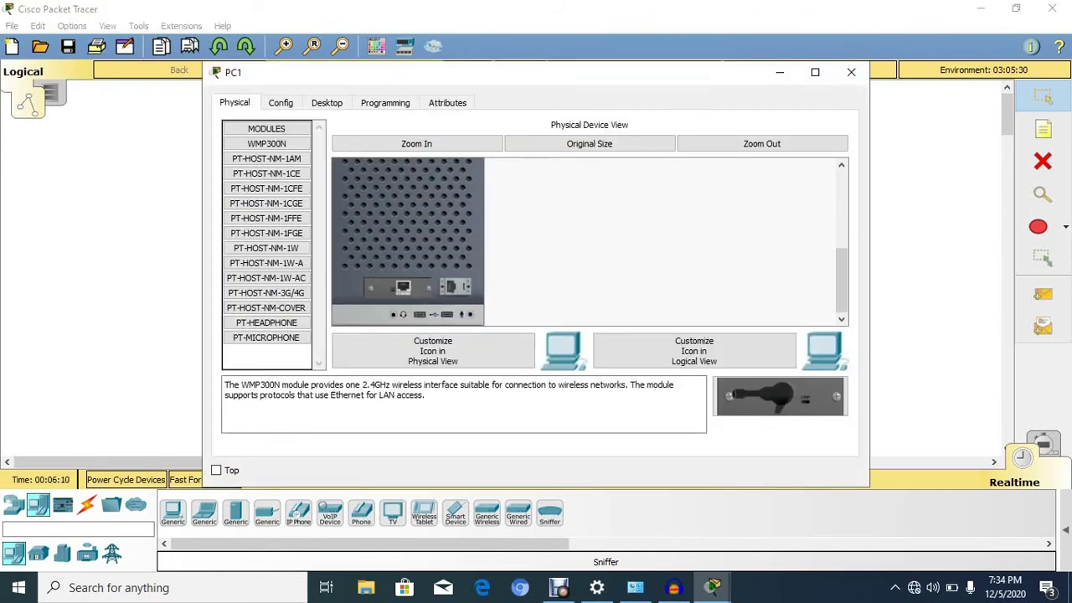
{"action": "scroll", "coordinate": [408, 242], "scroll_direction": "up", "scroll_amount": 3}
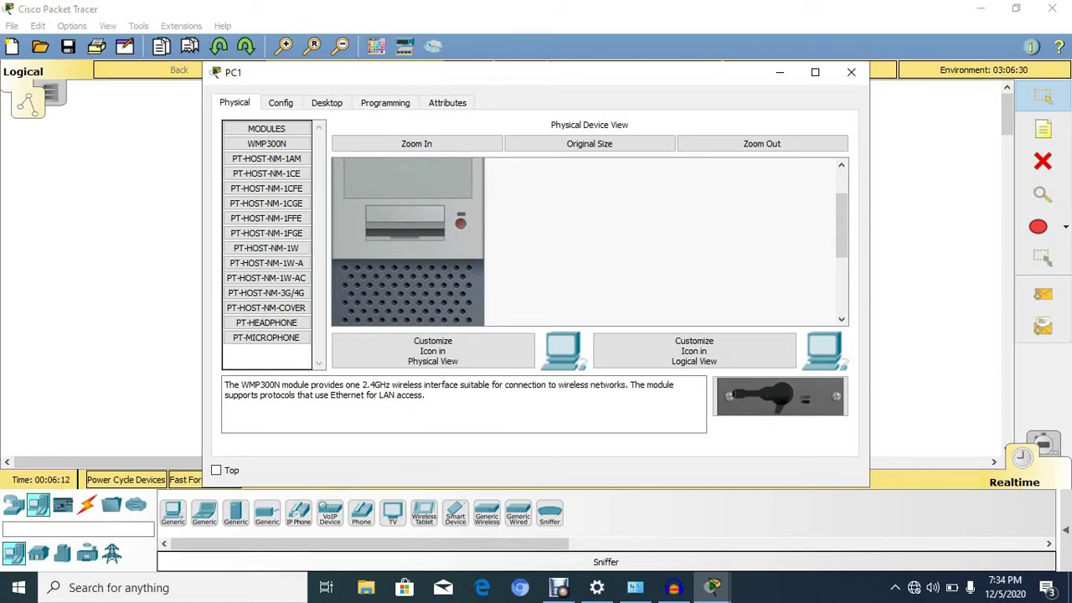
{"action": "scroll", "coordinate": [408, 241], "scroll_direction": "down", "scroll_amount": 1}
{"action": "scroll", "coordinate": [408, 241], "scroll_direction": "down", "scroll_amount": 3}
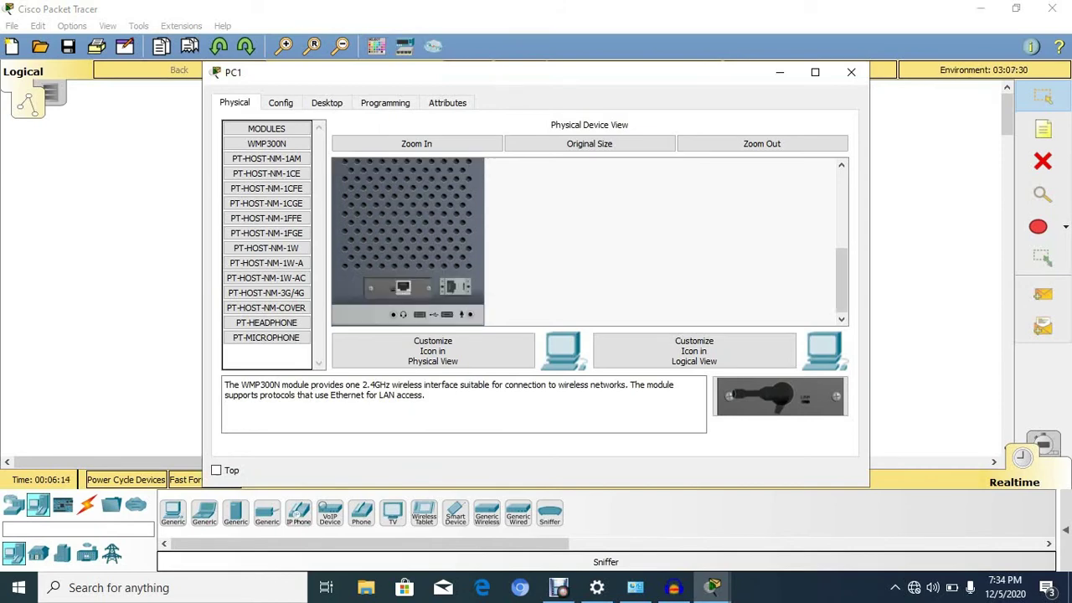
{"action": "left_click_drag", "start_coordinate": [403, 287], "coordinate": [266, 351]}
{"action": "scroll", "coordinate": [408, 241], "scroll_direction": "up", "scroll_amount": 5}
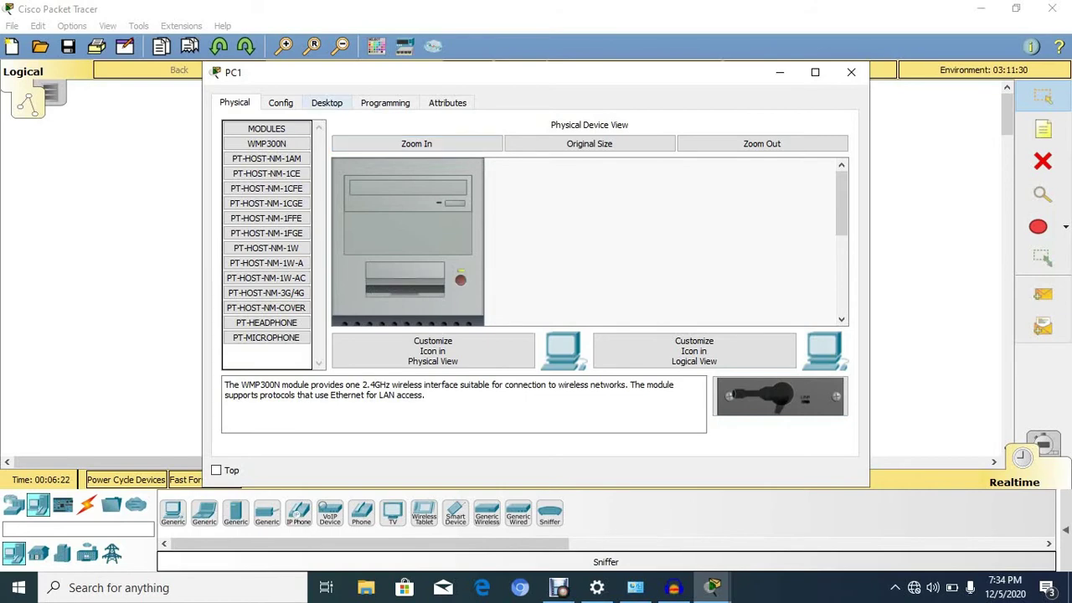
{"action": "left_click", "coordinate": [326, 102]}
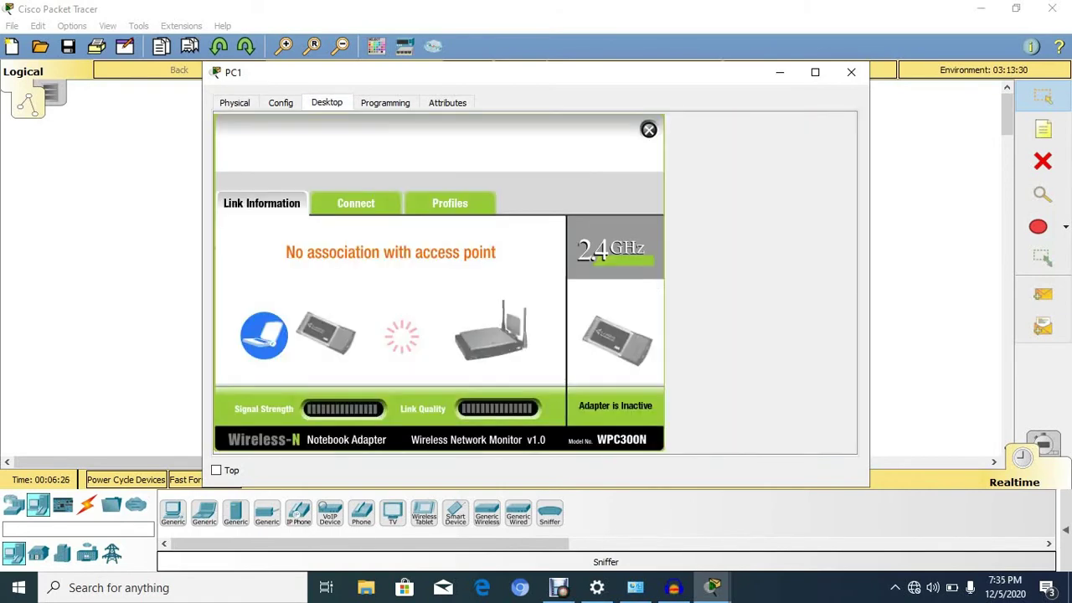
Join PC1 to WIFIYALE with the WPA2 pre-shared key, then close PC1's window
{"action": "left_click", "coordinate": [355, 202]}
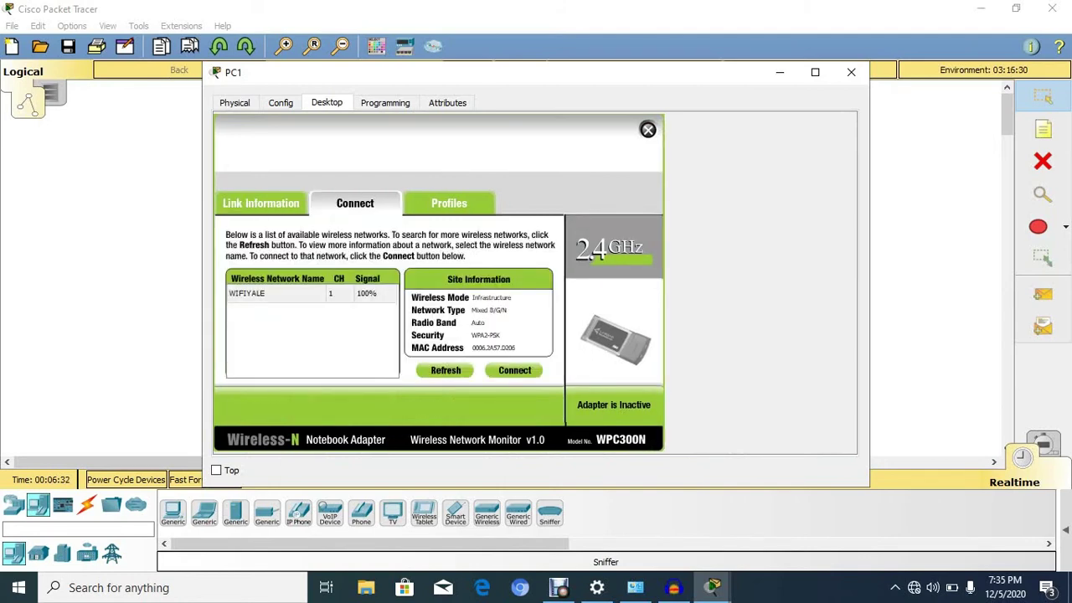
{"action": "left_click", "coordinate": [514, 369]}
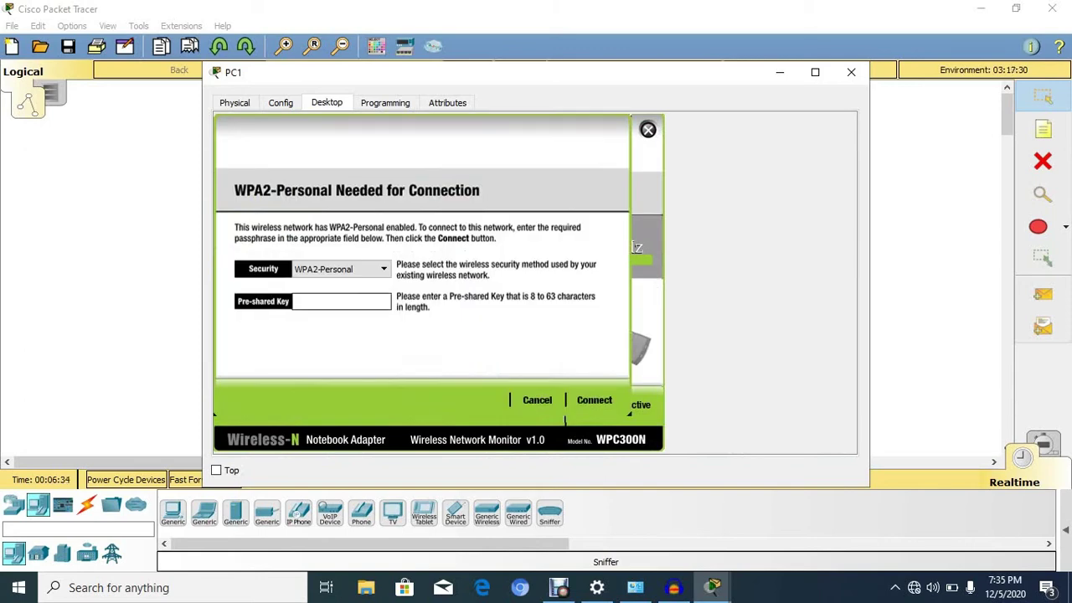
{"action": "type", "text": "yale1234"}
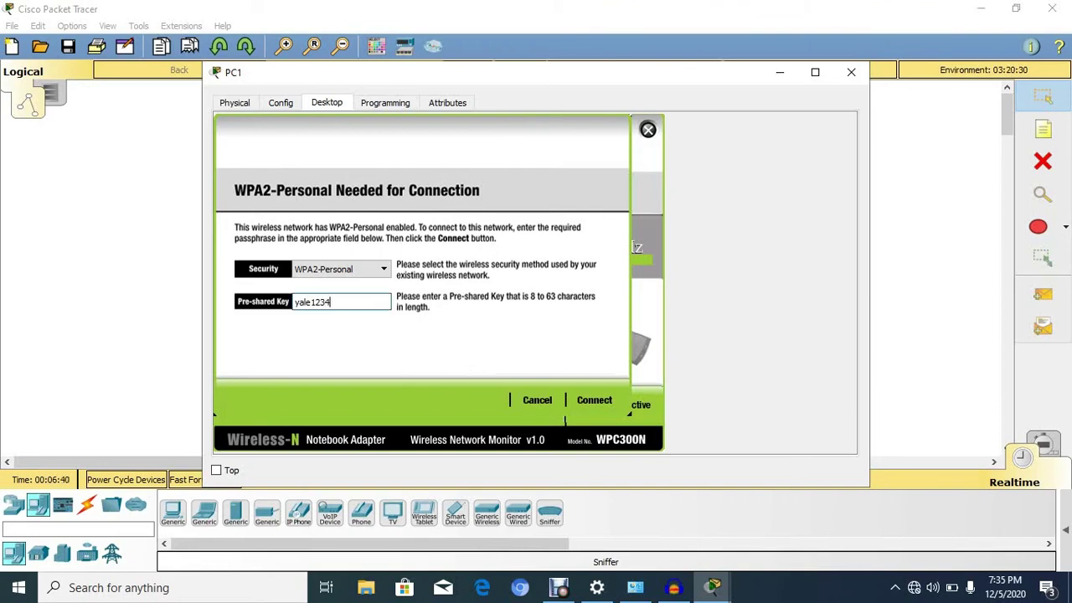
{"action": "key", "text": "Return"}
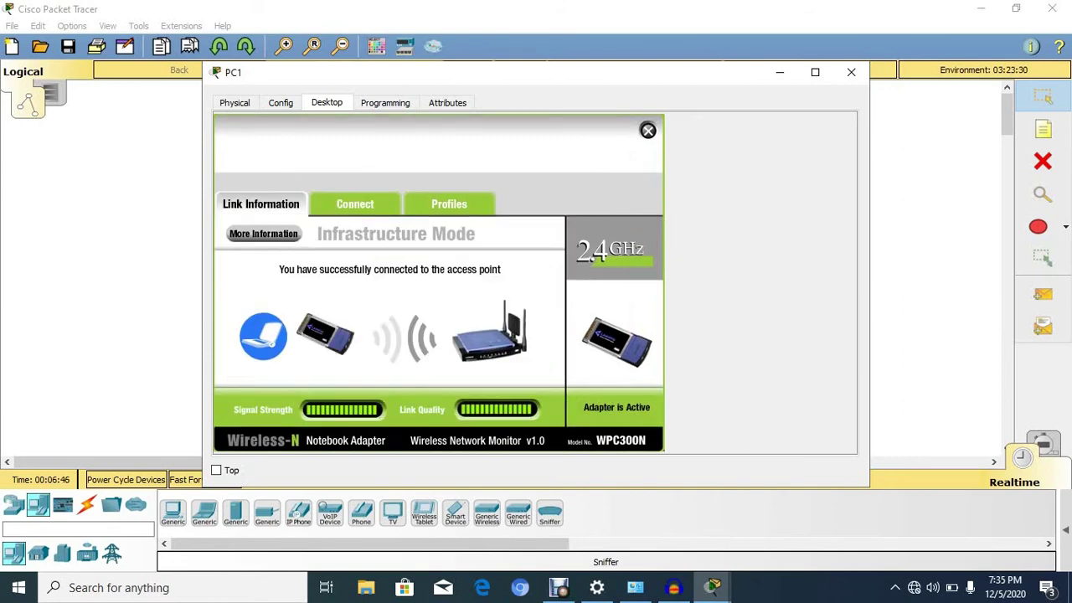
{"action": "left_click", "coordinate": [647, 130]}
{"action": "left_click", "coordinate": [850, 72]}
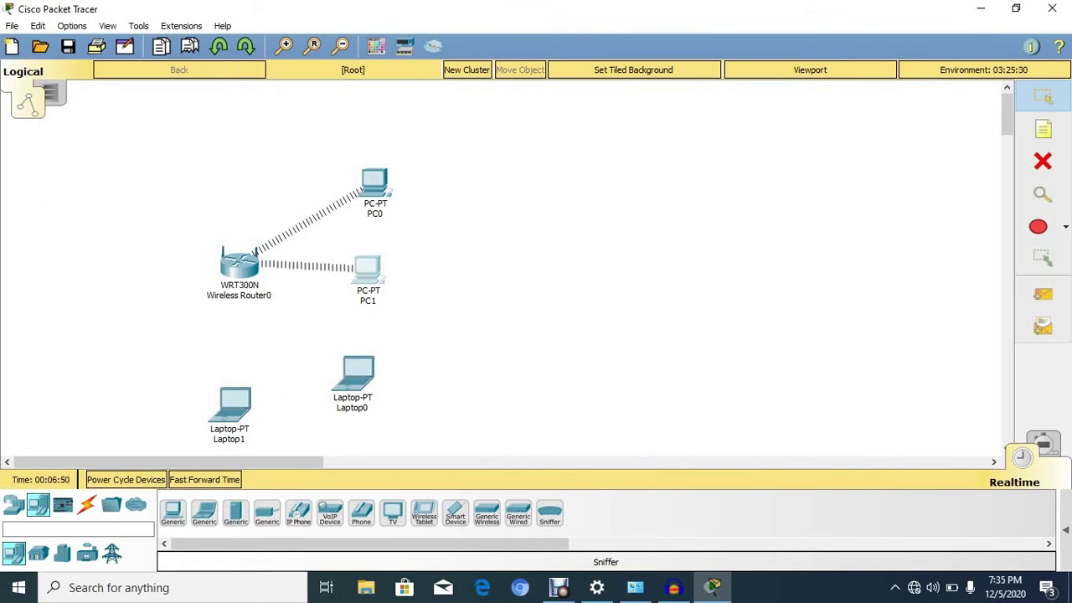
Open Laptop0's device window and dismiss the Customize Images dialog
{"action": "mouse_move", "coordinate": [358, 381]}
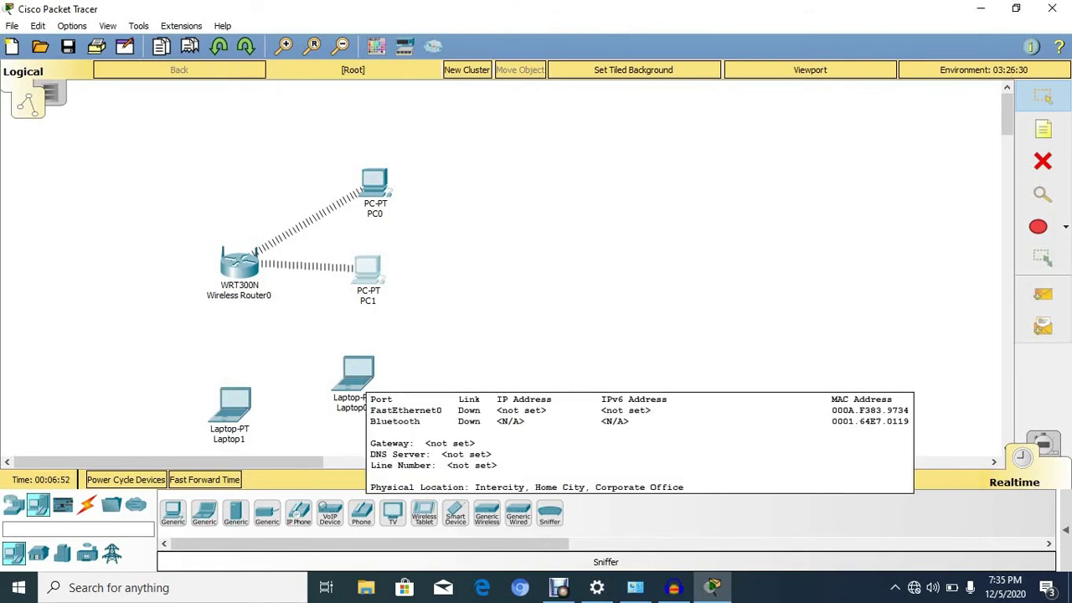
{"action": "left_click", "coordinate": [358, 373]}
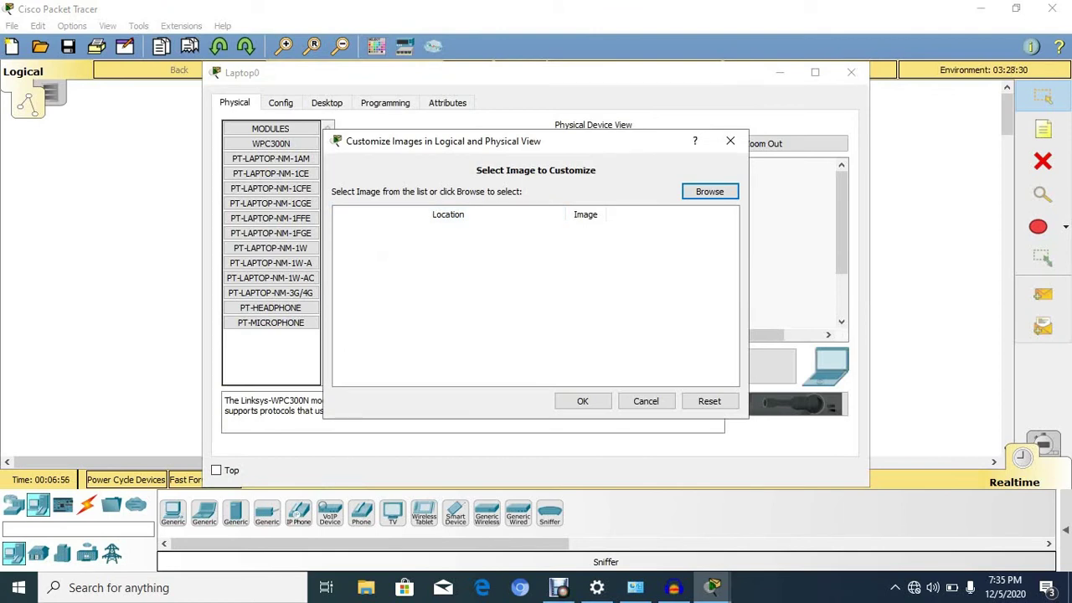
{"action": "left_click", "coordinate": [730, 141]}
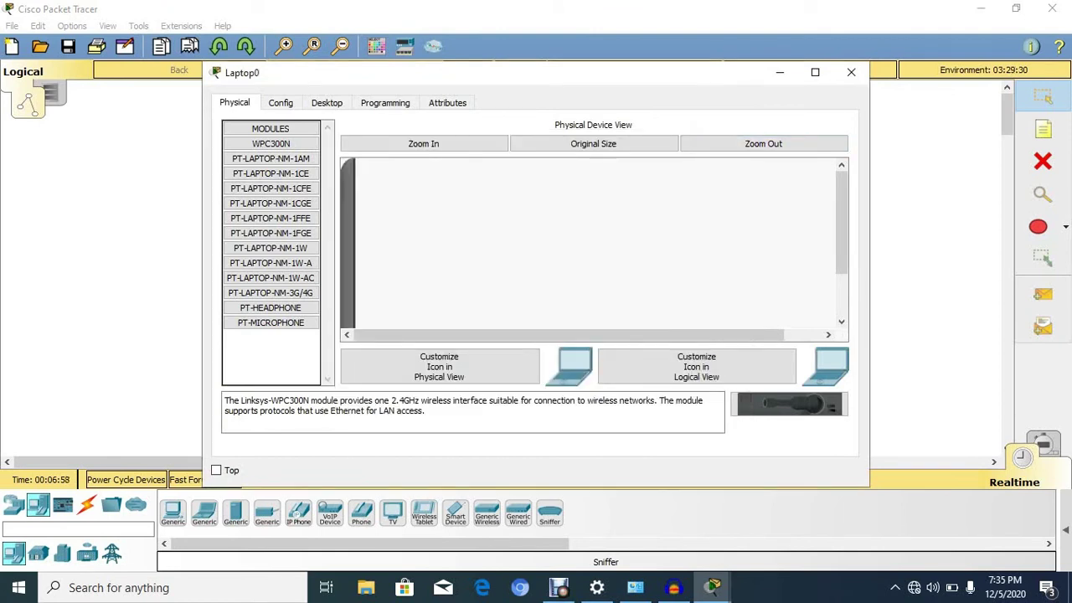
Pull Laptop0's wired network module out on the Physical tab and show its Desktop applications
{"action": "left_click", "coordinate": [327, 102]}
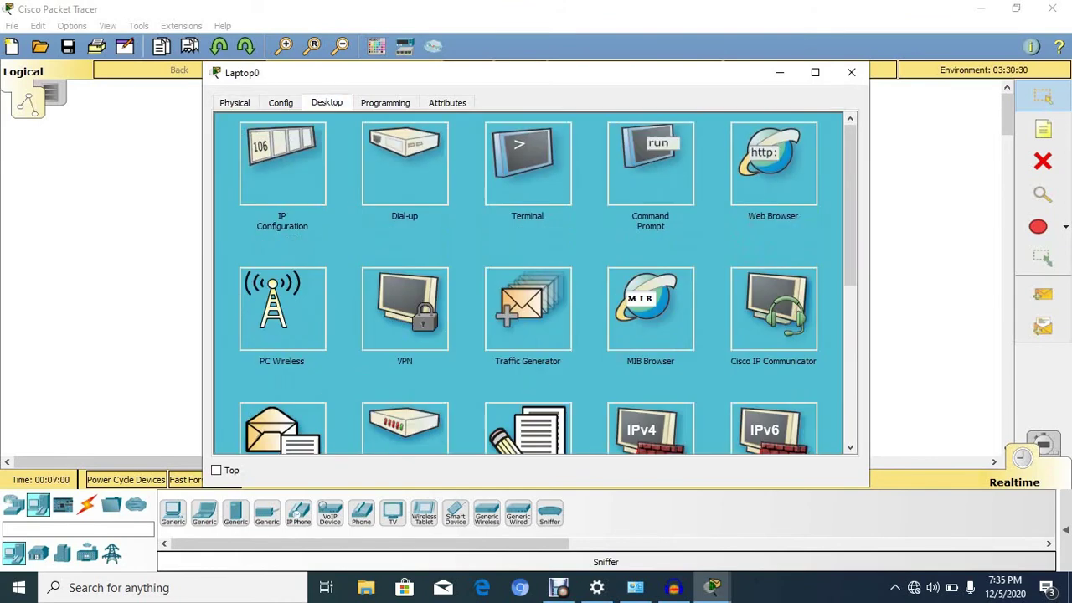
{"action": "left_click", "coordinate": [235, 102]}
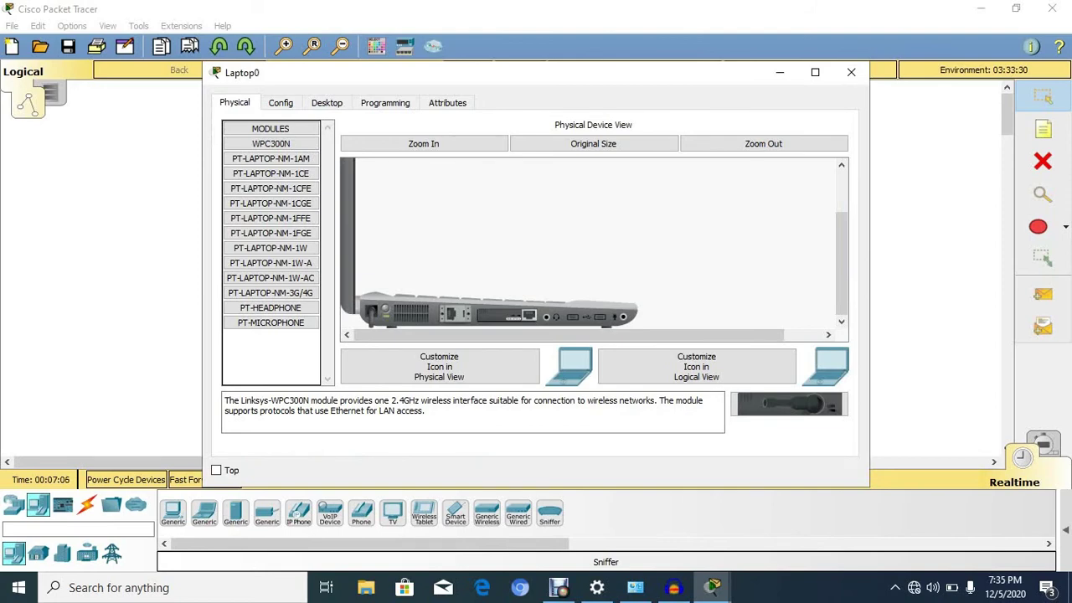
{"action": "left_click_drag", "start_coordinate": [271, 352], "coordinate": [270, 351]}
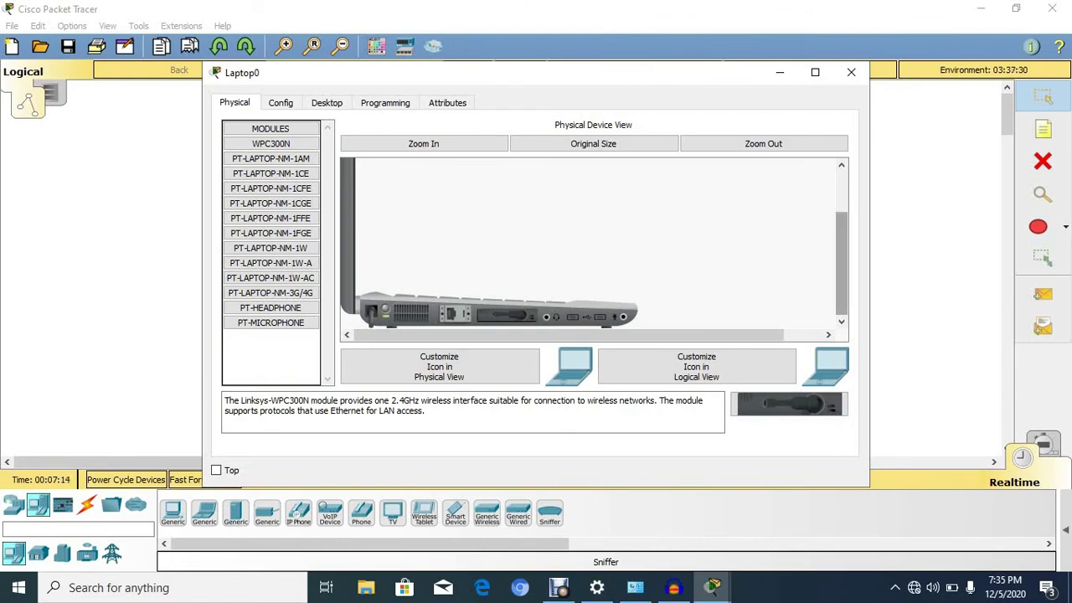
{"action": "scroll", "coordinate": [590, 243], "scroll_direction": "up", "scroll_amount": 2}
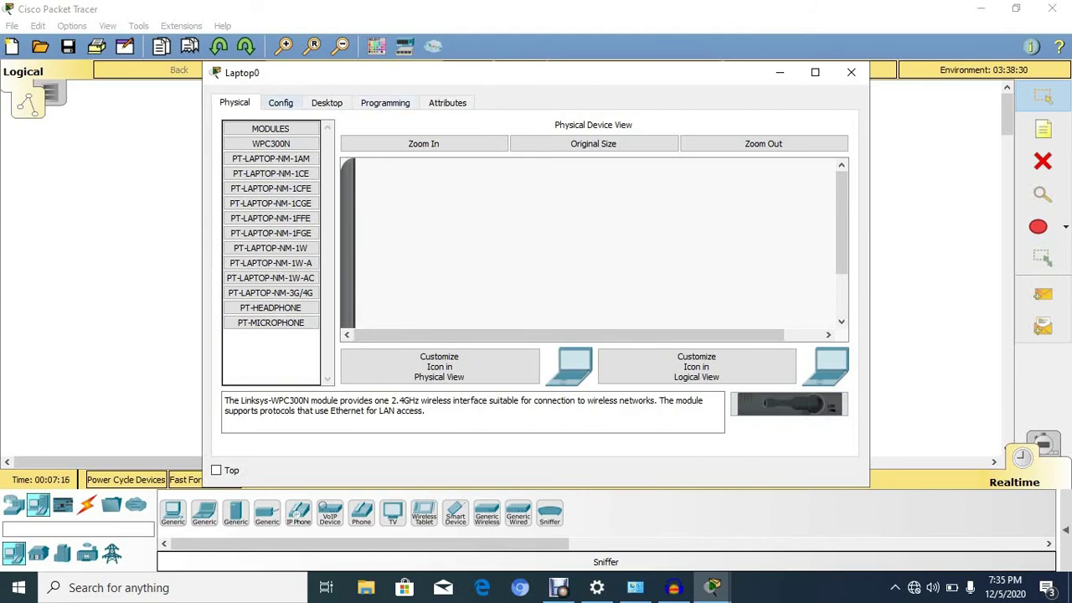
{"action": "left_click", "coordinate": [326, 103]}
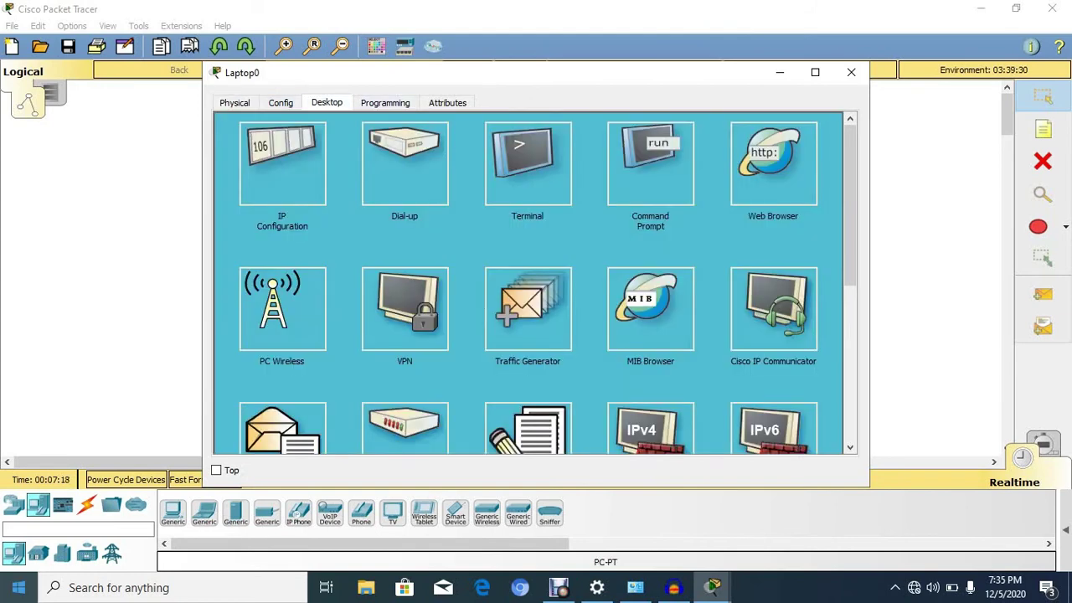
Connect Laptop0 to WIFIYALE using the WPA2 pre-shared key, then close Laptop0's window
{"action": "left_click", "coordinate": [282, 309]}
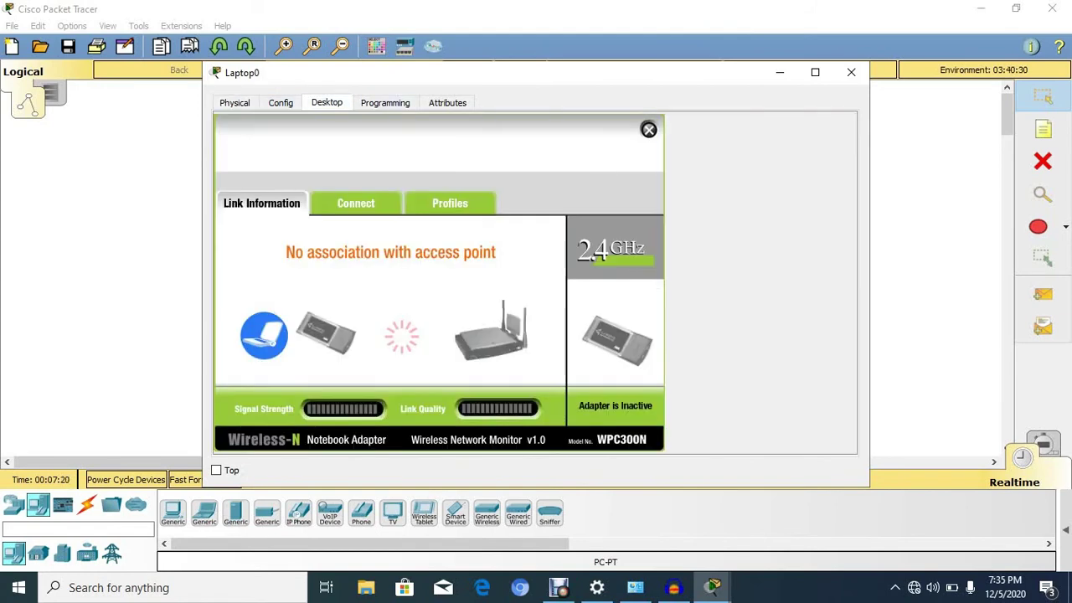
{"action": "left_click", "coordinate": [355, 202]}
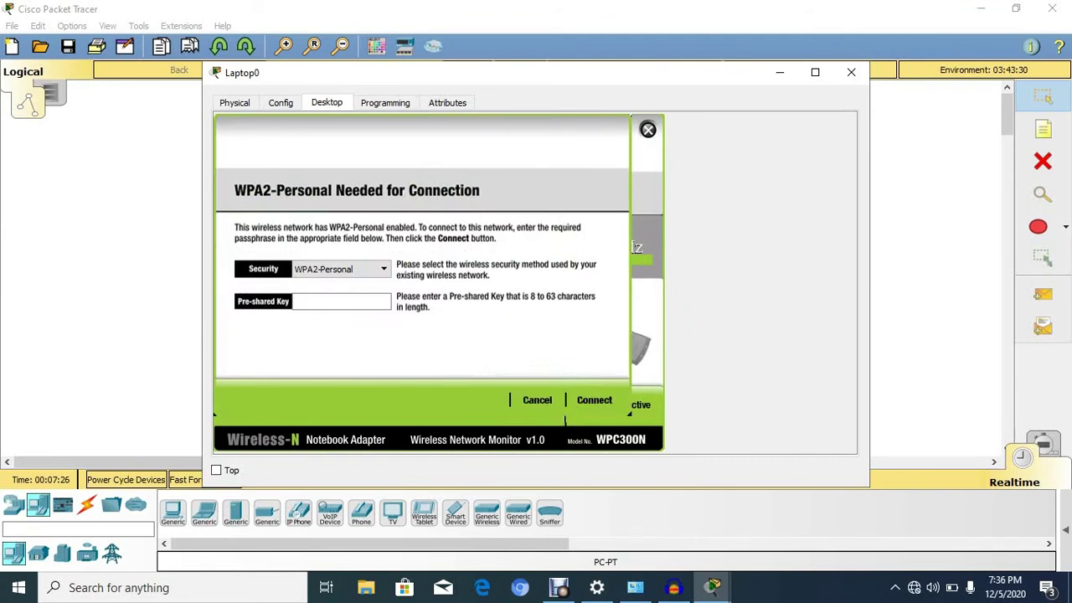
{"action": "left_click", "coordinate": [342, 302]}
{"action": "type", "text": "y"}
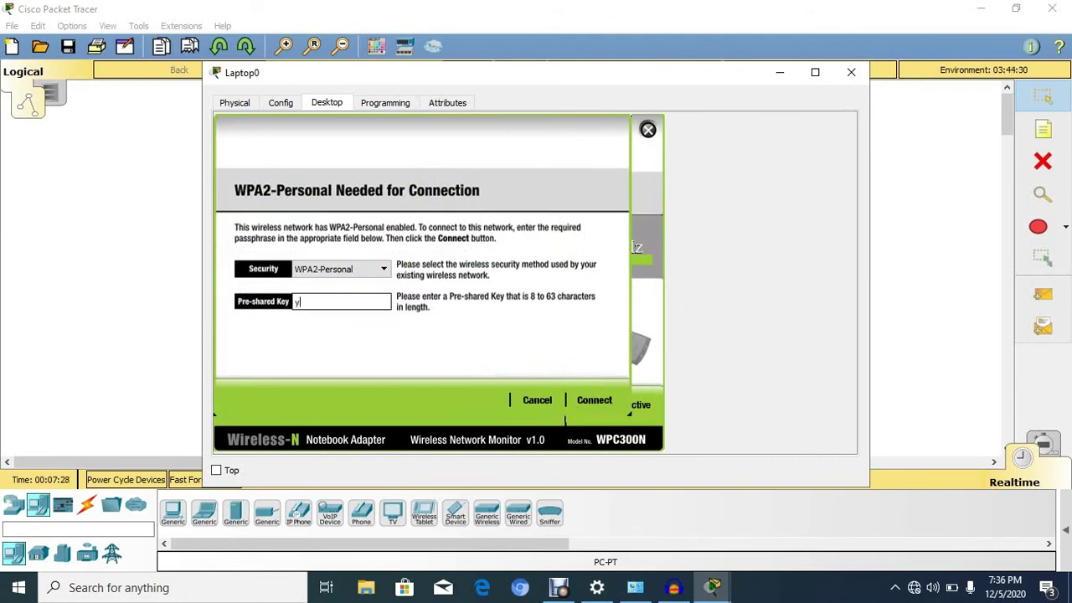
{"action": "type", "text": "ale1234"}
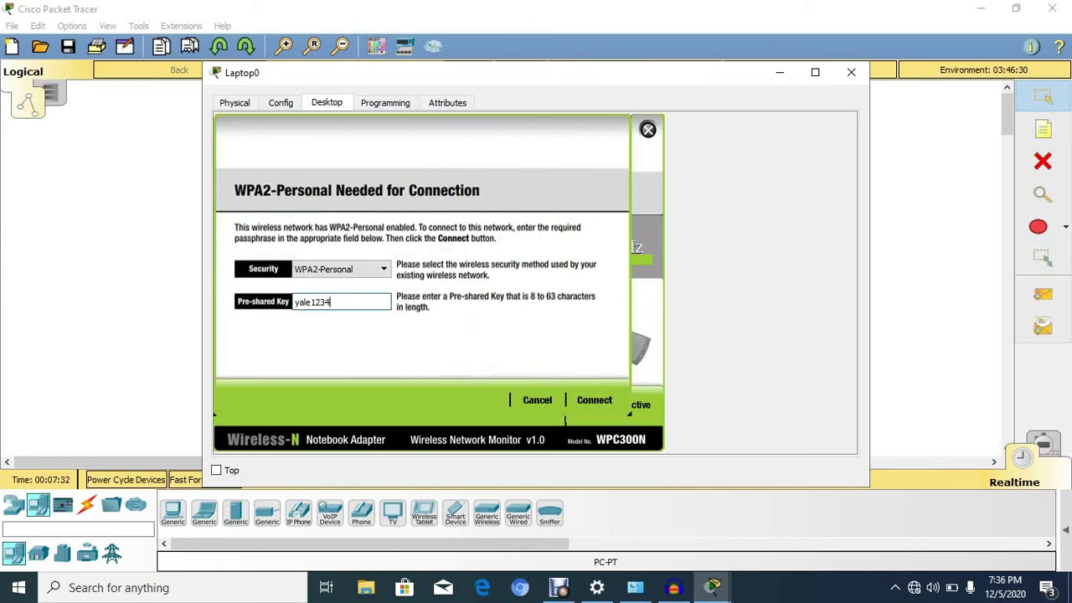
{"action": "key", "text": "Return"}
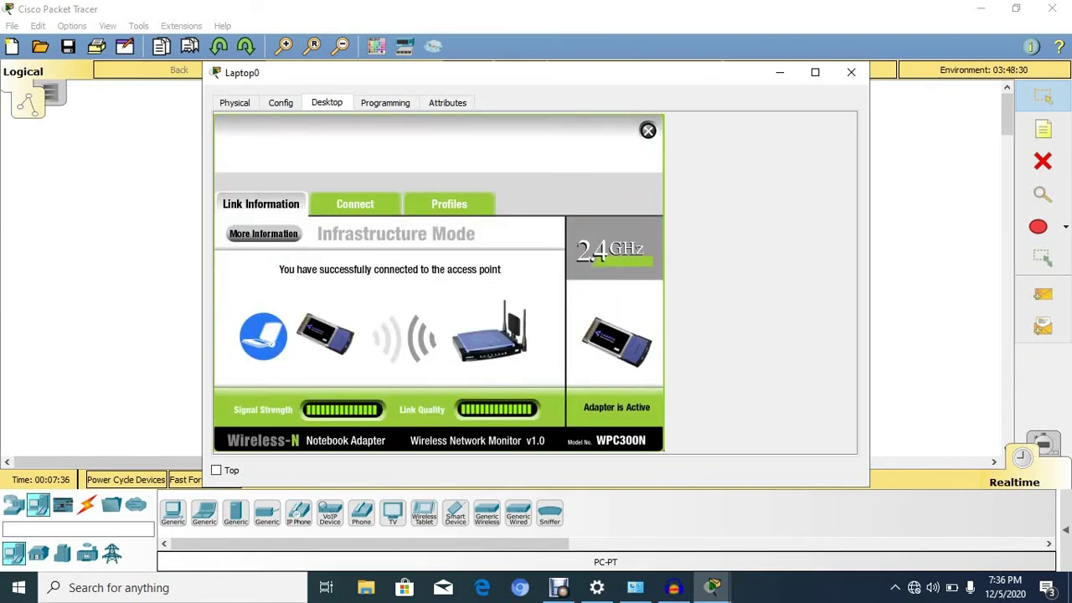
{"action": "left_click", "coordinate": [647, 129]}
{"action": "left_click", "coordinate": [850, 72]}
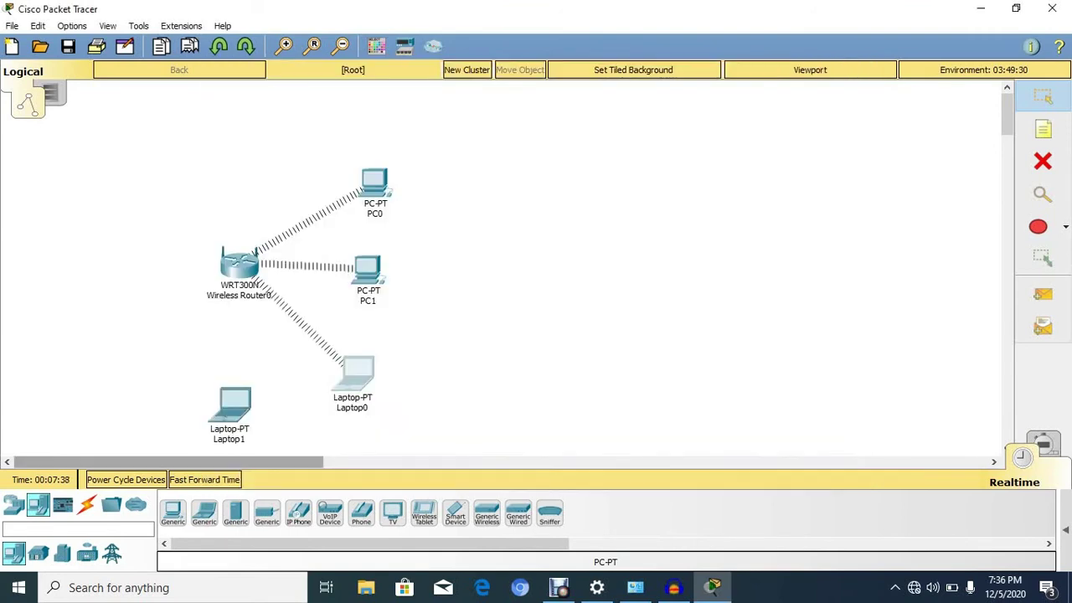
On Laptop1's PC Wireless, choose WIFIYALE and submit the WPA2 pre-shared key
{"action": "left_click", "coordinate": [234, 406]}
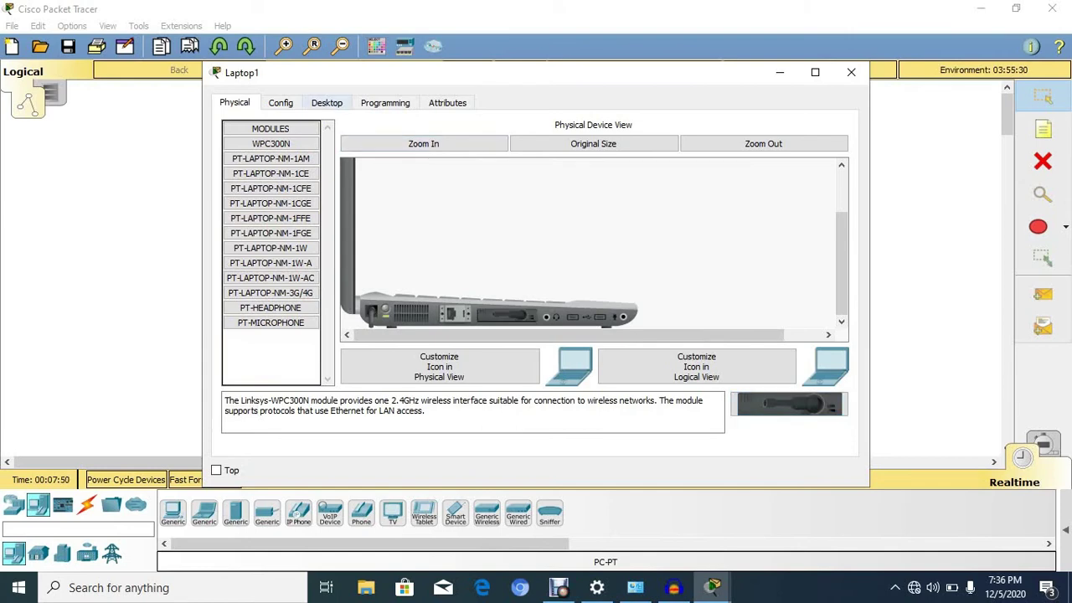
{"action": "left_click", "coordinate": [326, 102]}
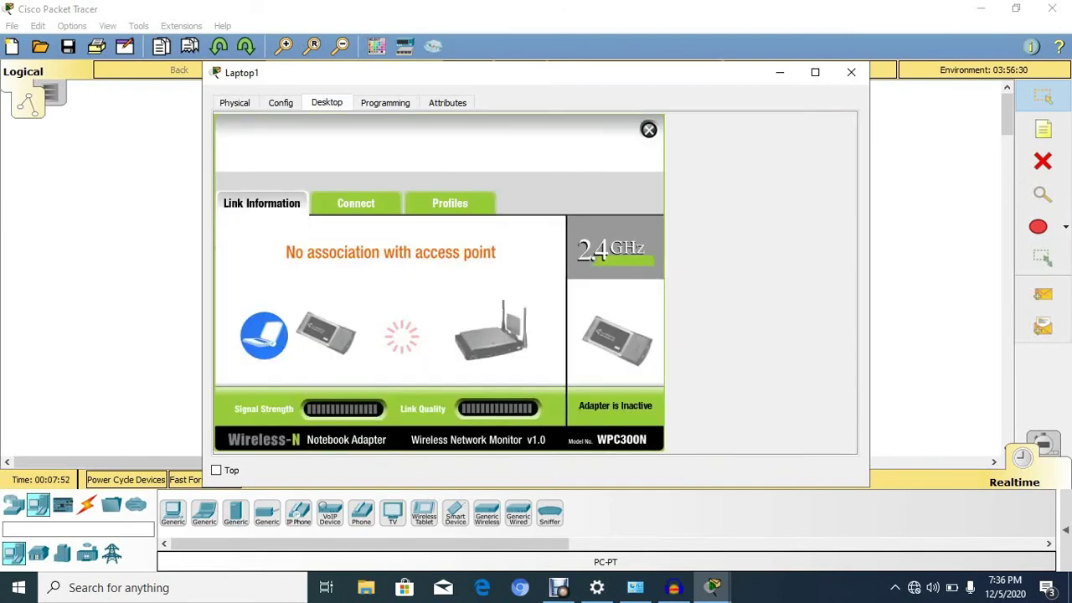
{"action": "left_click", "coordinate": [355, 202]}
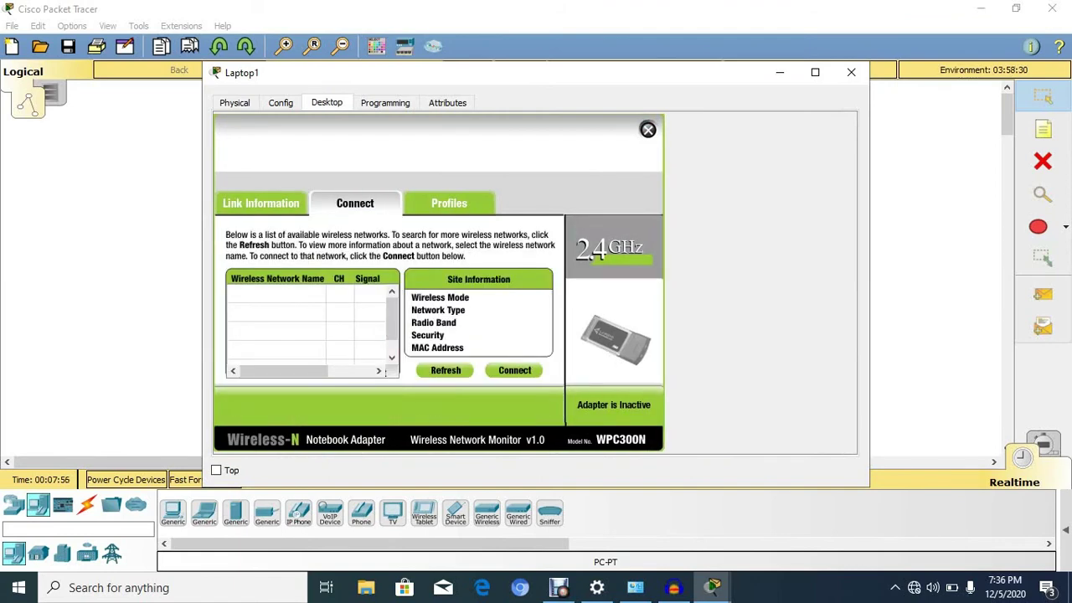
{"action": "left_click", "coordinate": [514, 369]}
{"action": "left_click", "coordinate": [341, 301]}
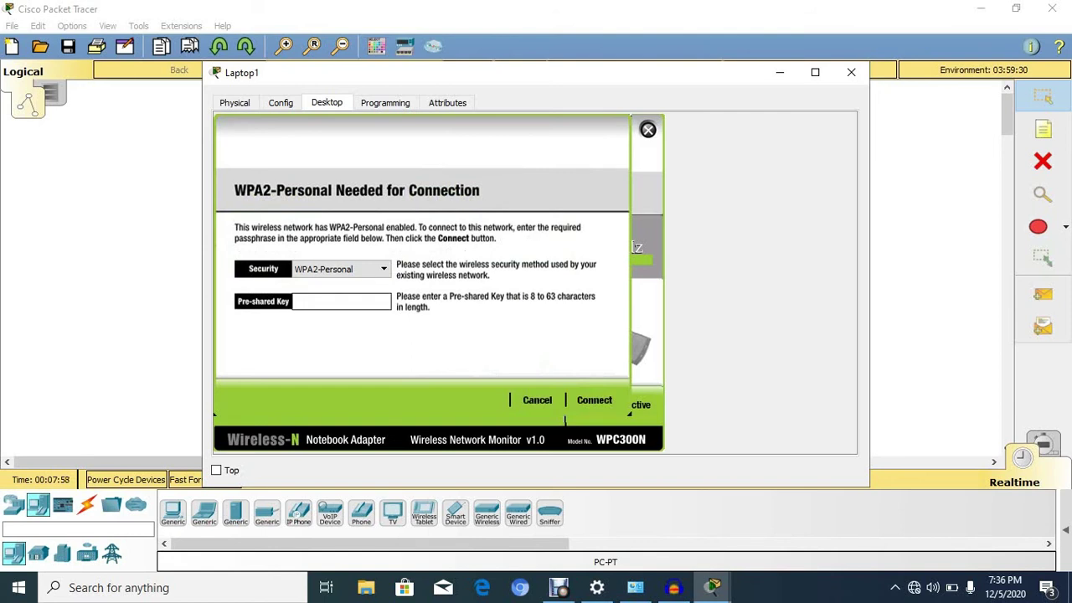
{"action": "type", "text": "yale1234"}
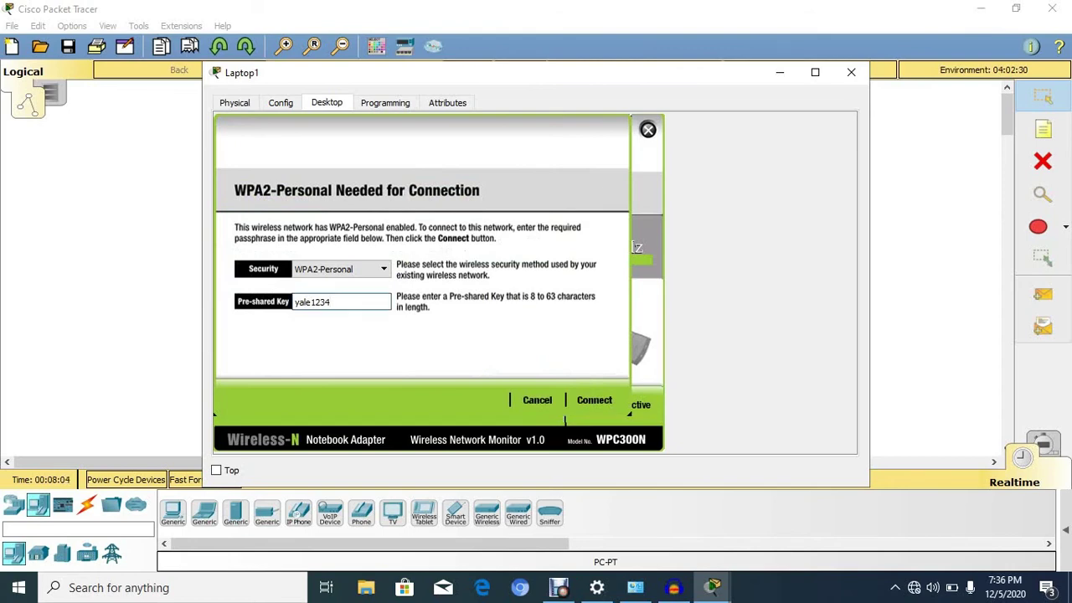
{"action": "key", "text": "Return"}
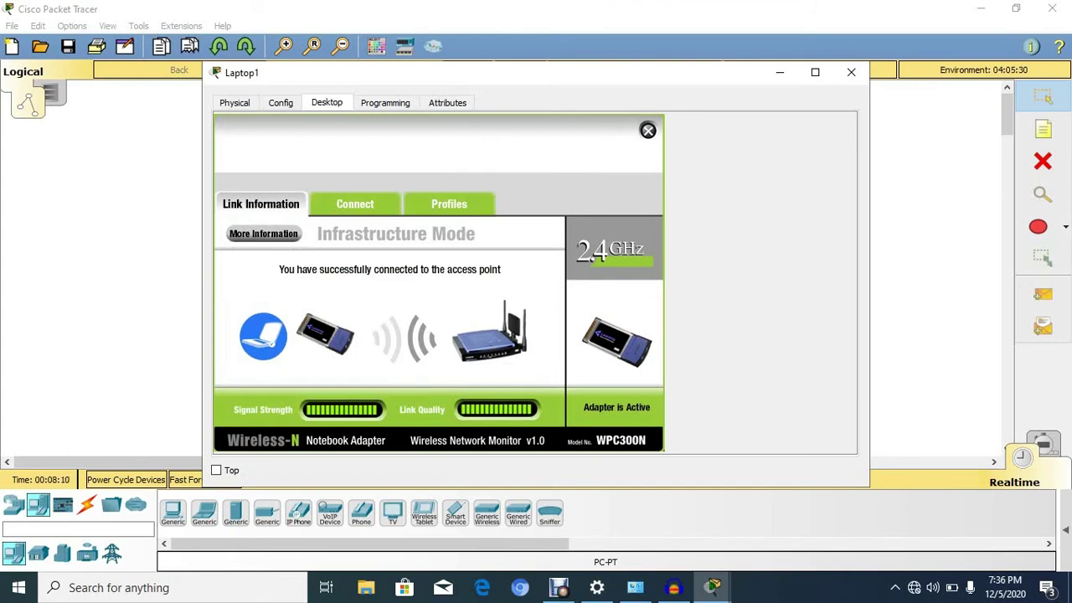
Check Laptop1's IP Configuration, then close Laptop1's window
{"action": "left_click", "coordinate": [647, 130]}
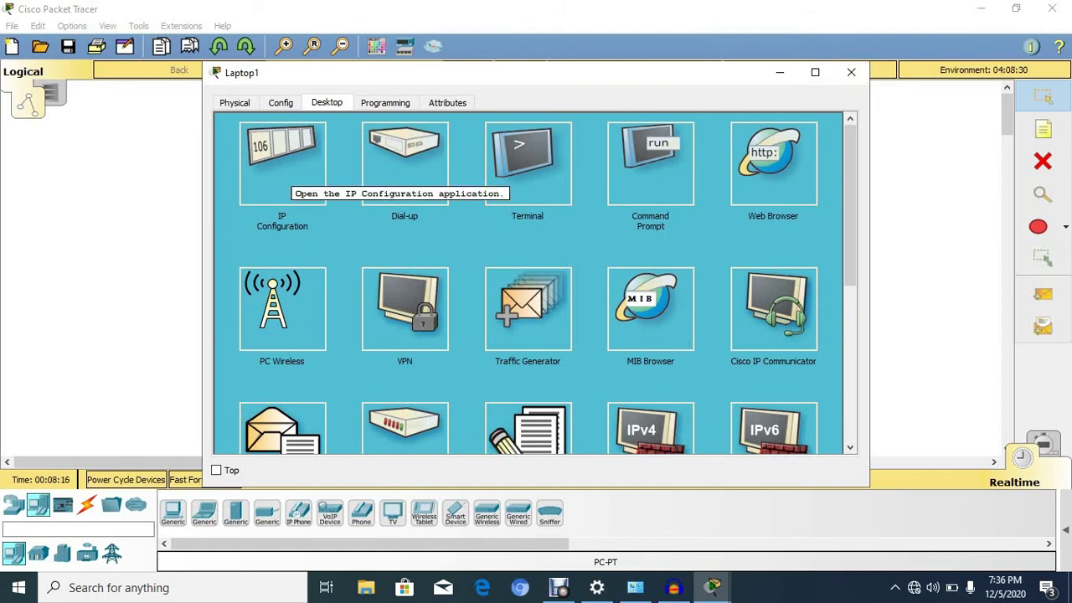
{"action": "left_click", "coordinate": [282, 163]}
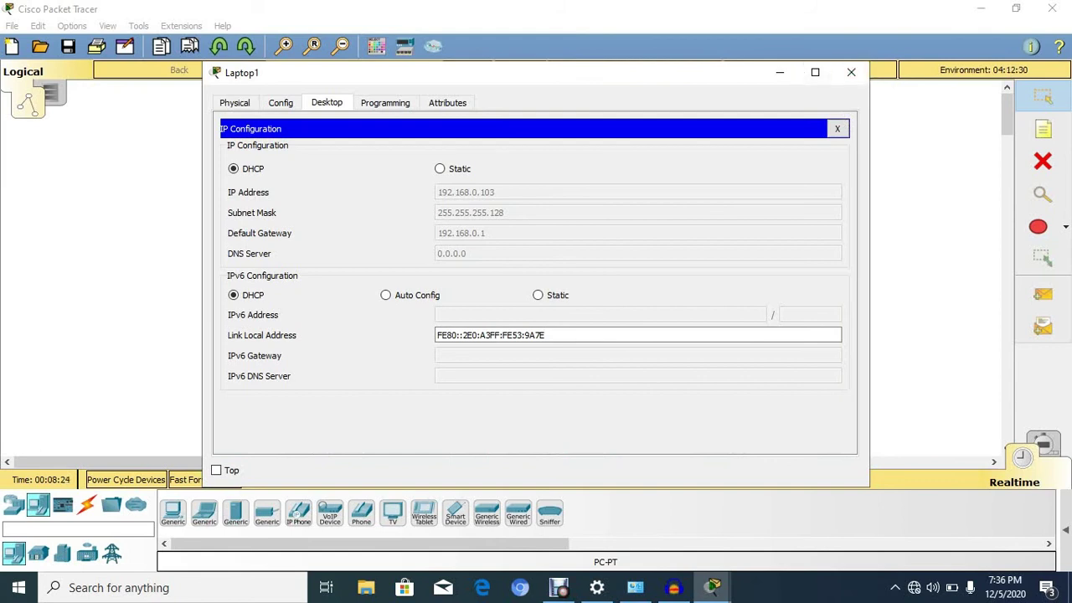
{"action": "left_click", "coordinate": [850, 72]}
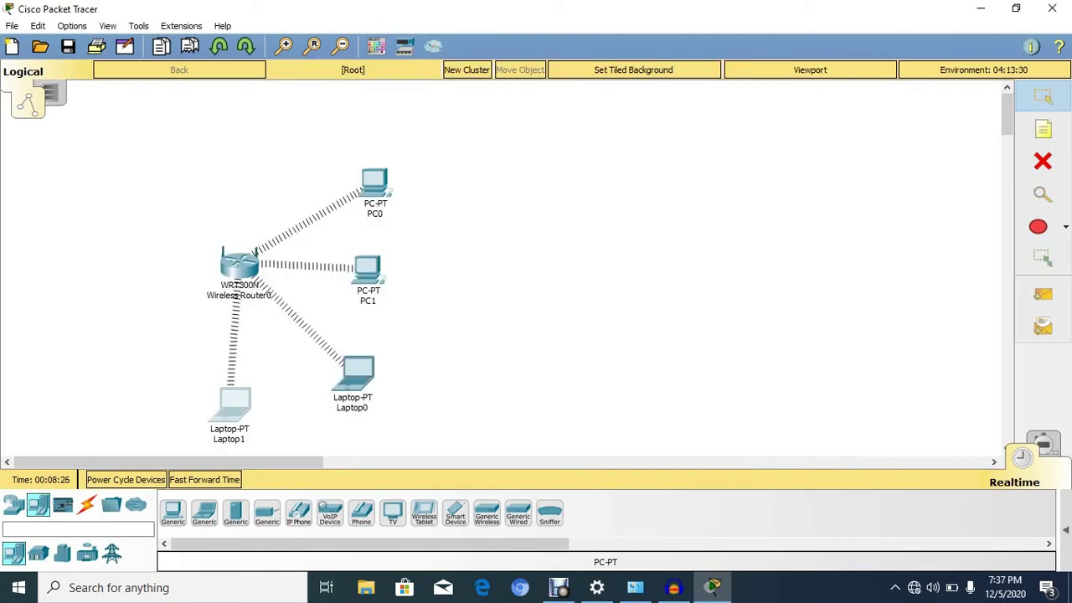
From PC0's Command Prompt, ping 192.168.0.103, then close PC0's window
{"action": "left_click", "coordinate": [375, 182]}
{"action": "left_click", "coordinate": [404, 164]}
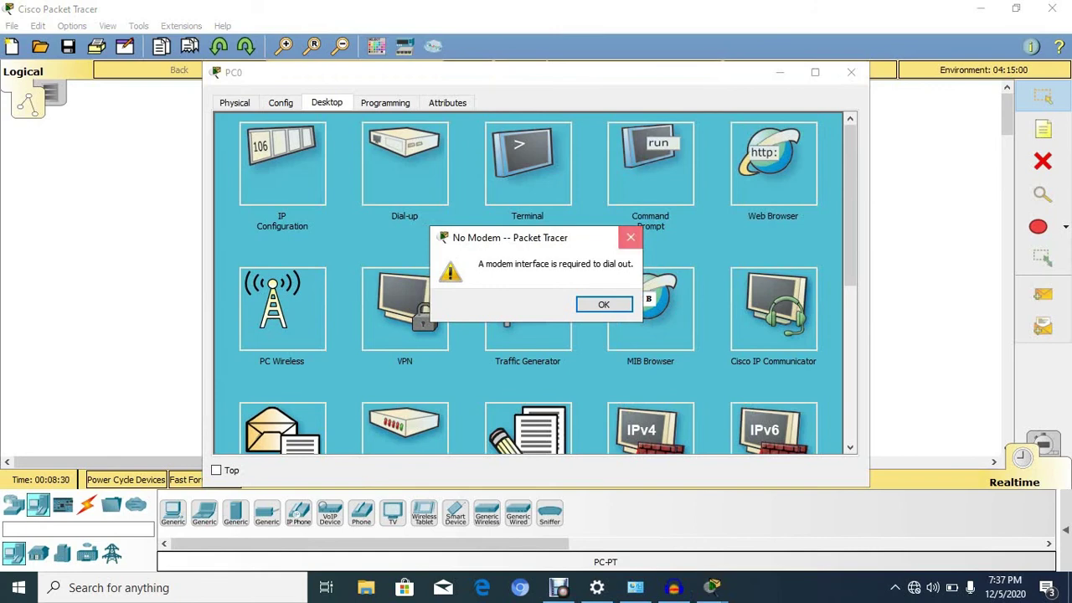
{"action": "left_click", "coordinate": [630, 238]}
{"action": "left_click", "coordinate": [650, 163]}
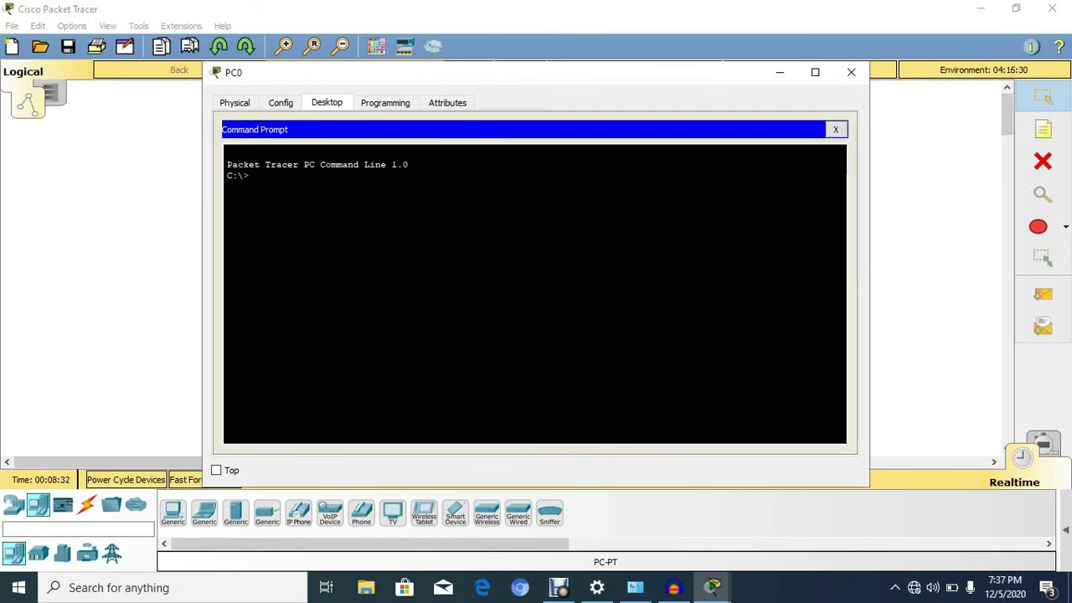
{"action": "type", "text": "ping 192.168"}
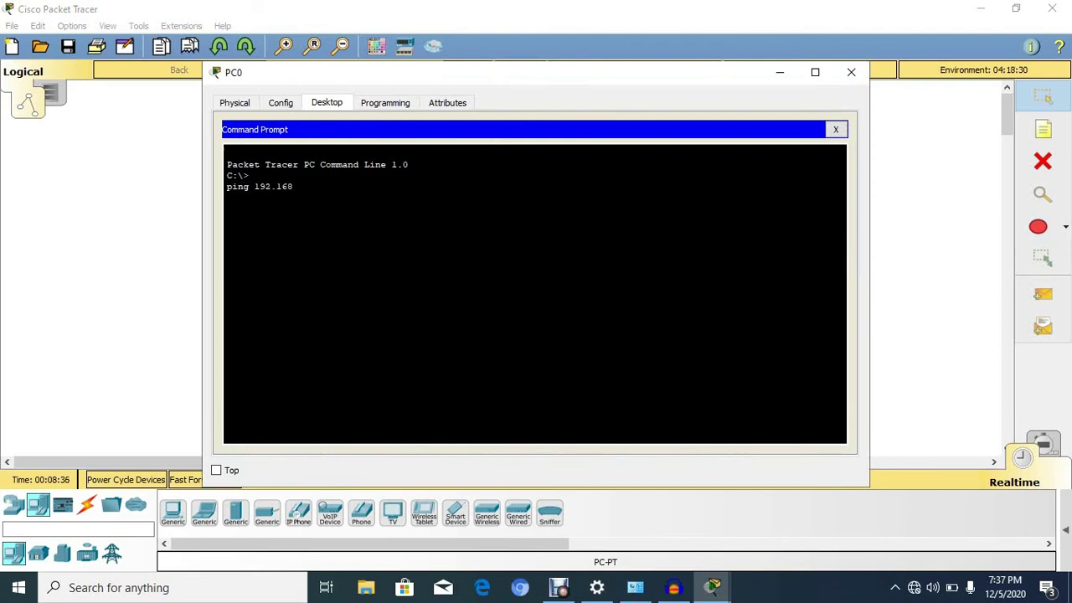
{"action": "type", "text": ".0.103"}
{"action": "key", "text": "Return"}
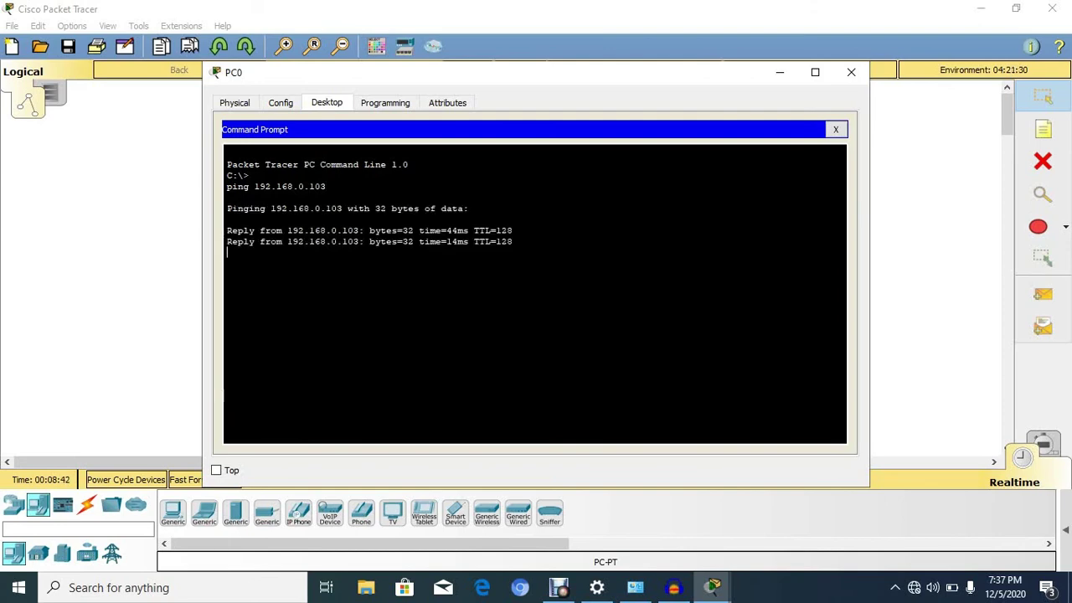
{"action": "left_click", "coordinate": [850, 72]}
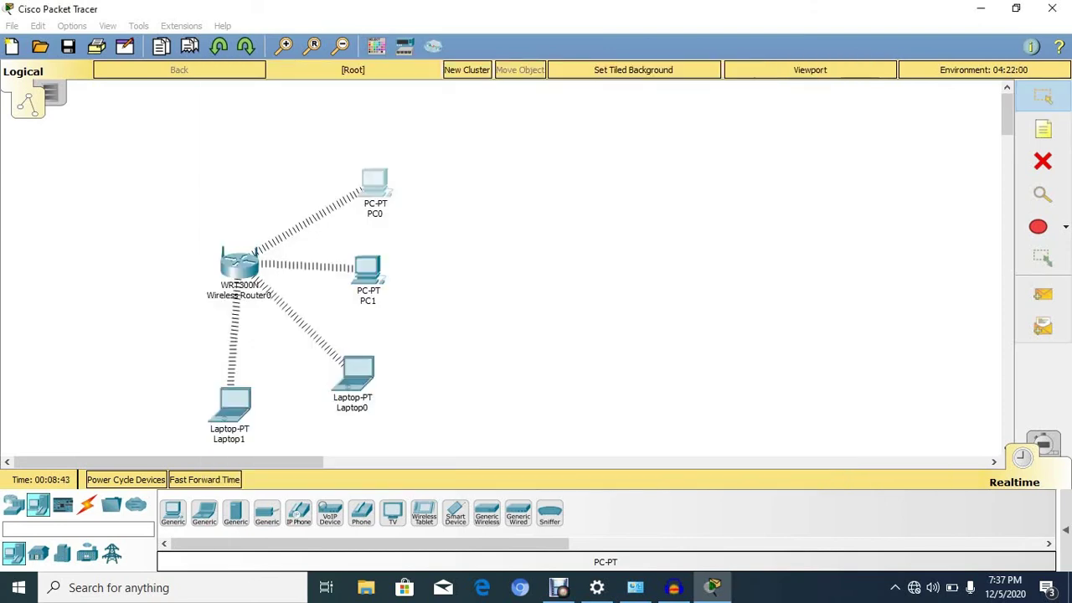
Check PC0's IP Configuration, then close PC0's window
{"action": "left_click", "coordinate": [375, 182]}
{"action": "left_click", "coordinate": [405, 163]}
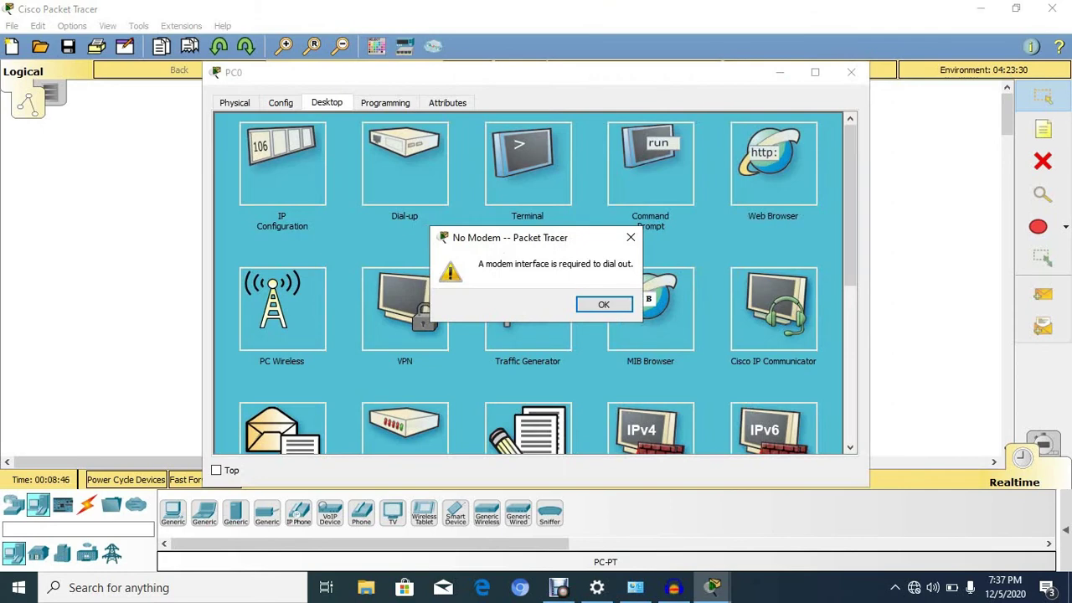
{"action": "left_click", "coordinate": [630, 237]}
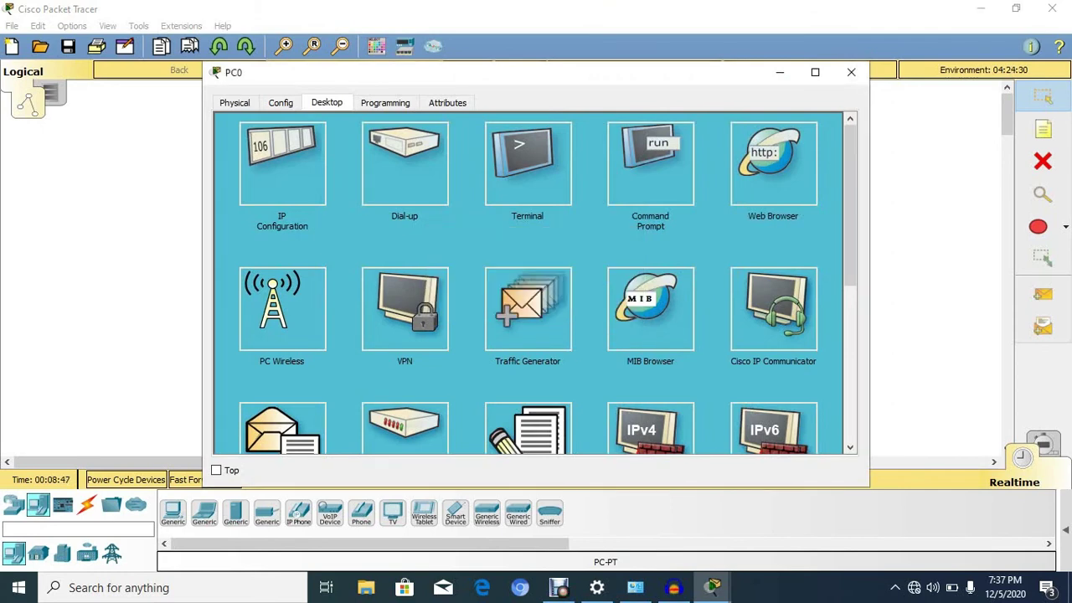
{"action": "left_click", "coordinate": [282, 163]}
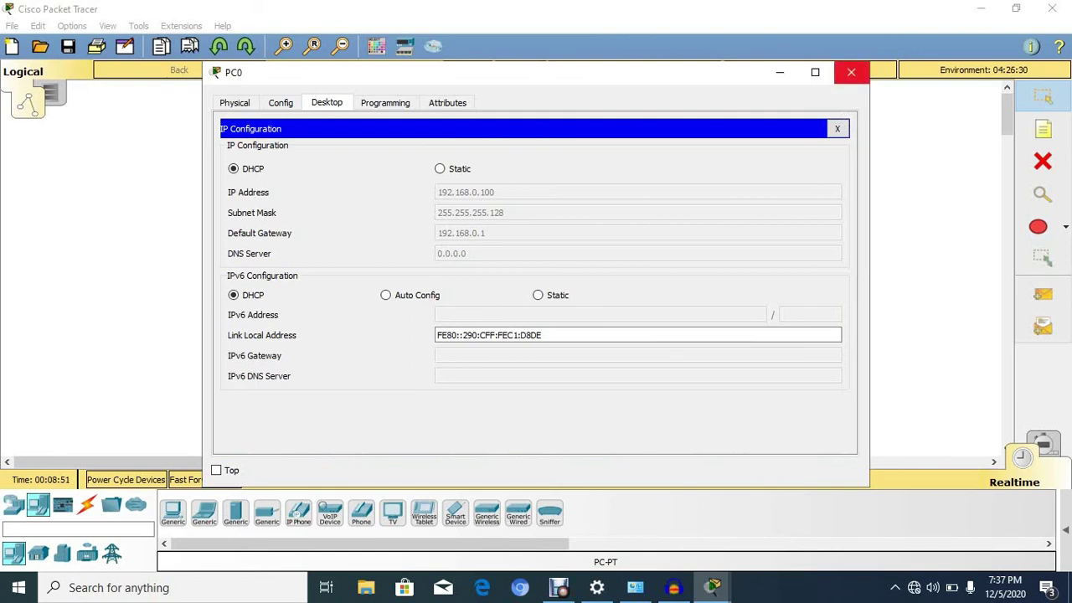
{"action": "left_click", "coordinate": [851, 72]}
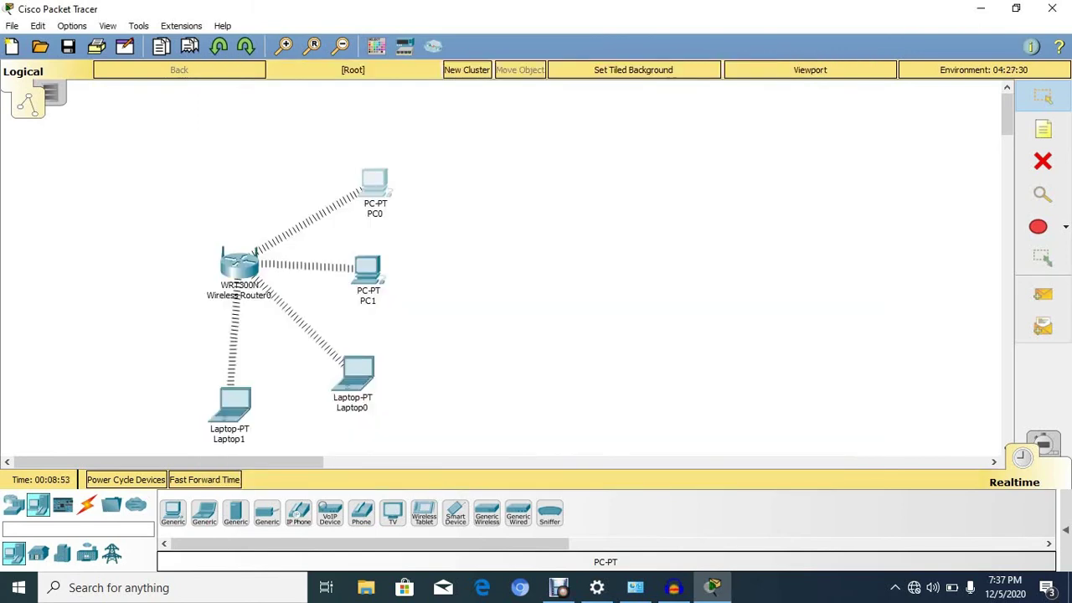
From Laptop0's Command Prompt, ping PC0 at 192.168.0.100, then close the window
{"action": "left_click", "coordinate": [358, 373]}
{"action": "left_click", "coordinate": [650, 163]}
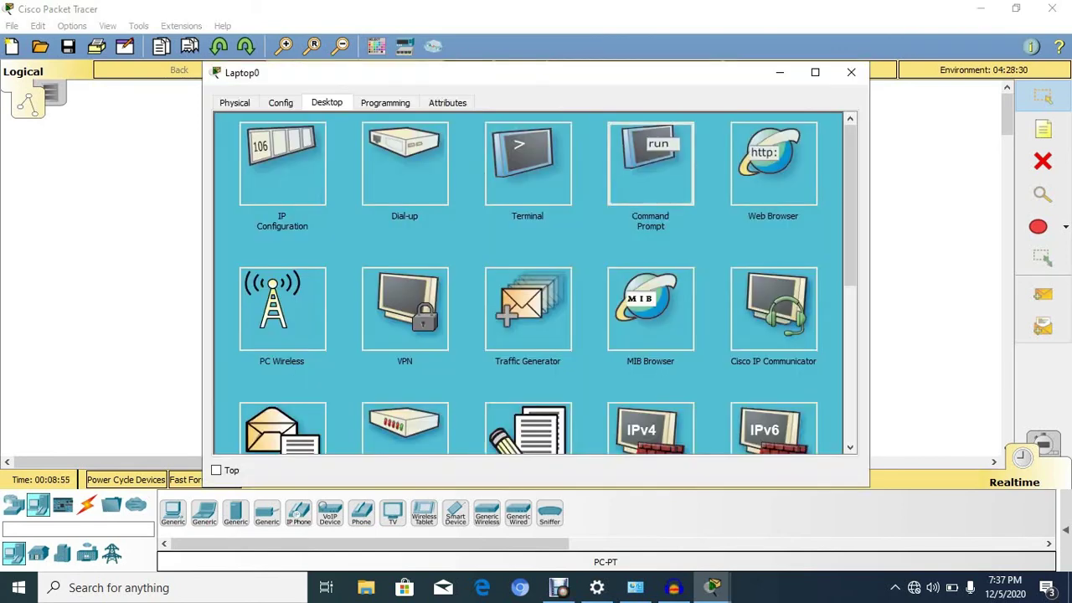
{"action": "type", "text": "ping"}
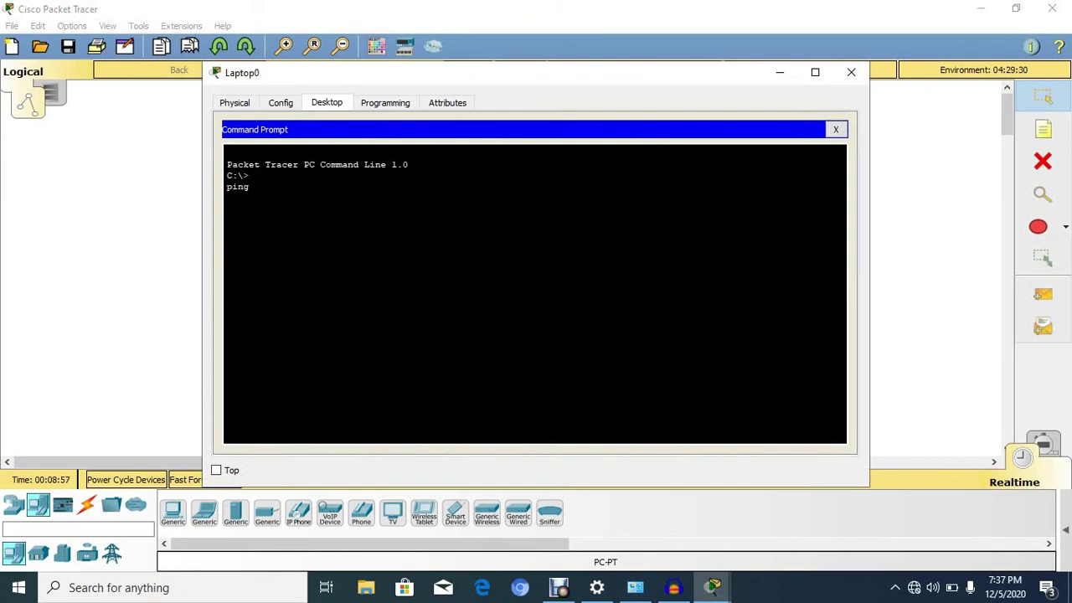
{"action": "type", "text": " 192.1"}
{"action": "type", "text": "6"}
{"action": "type", "text": "8.0/"}
{"action": "type", "text": "10"}
{"action": "type", "text": "0"}
{"action": "key", "text": "Return"}
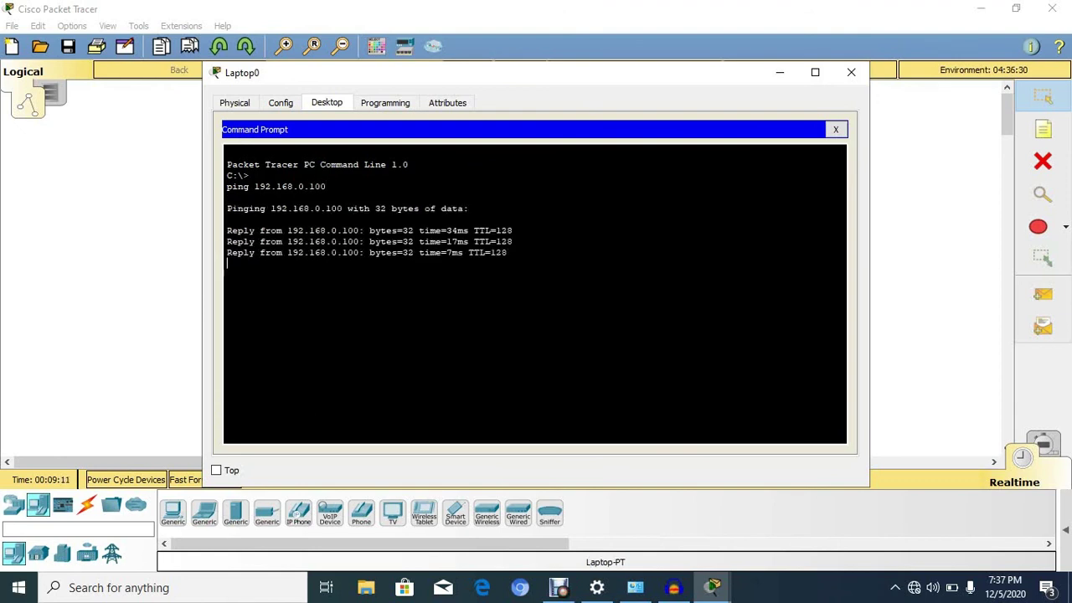
{"action": "left_click", "coordinate": [851, 72]}
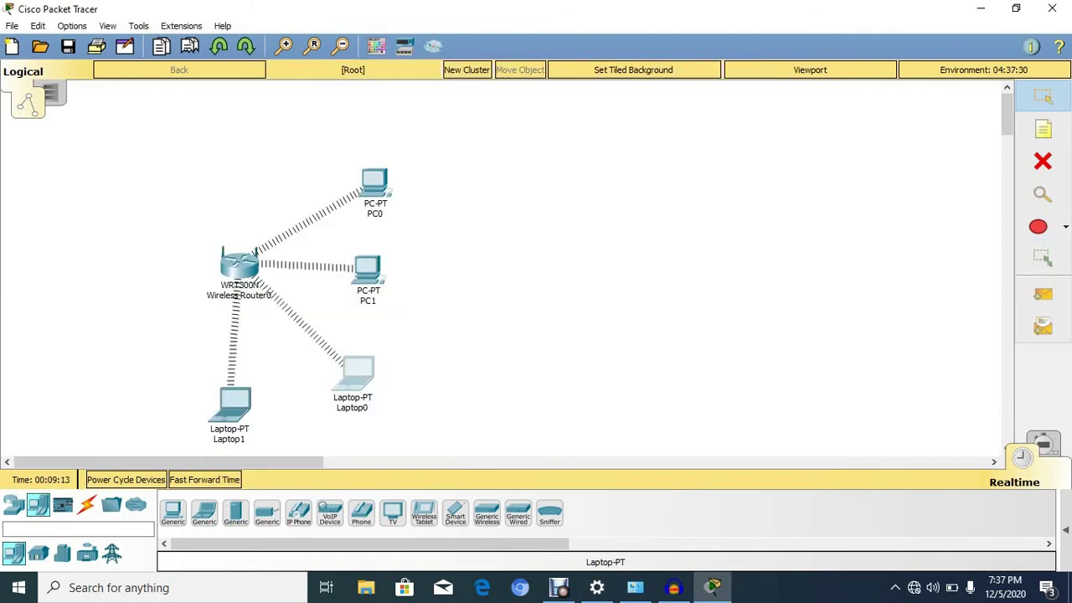